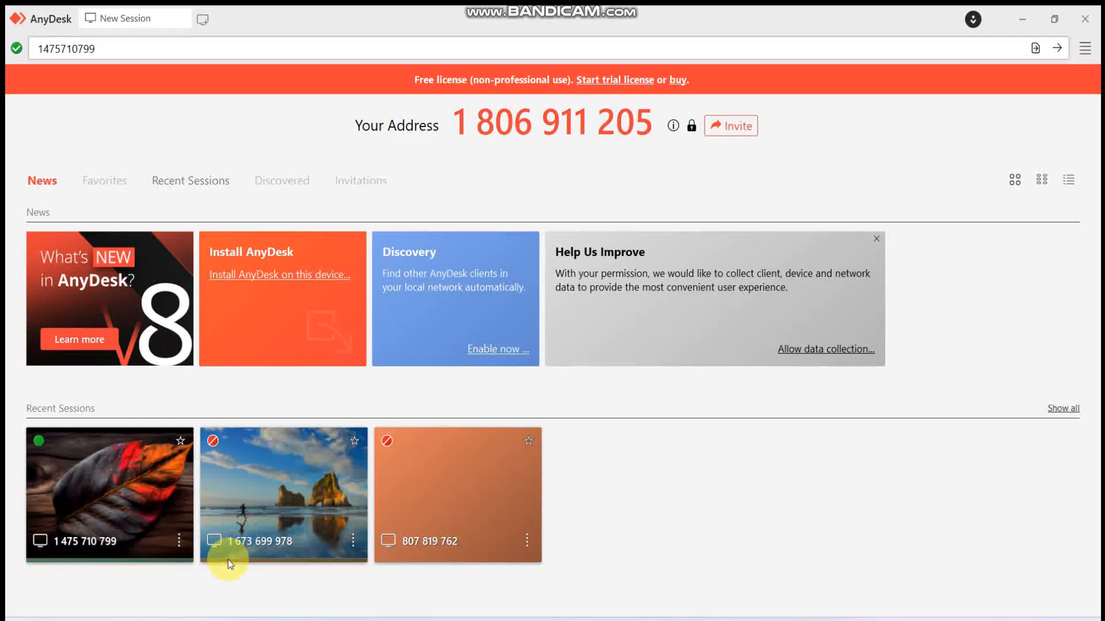
Connect to the remote computer from the first AnyDesk recent session
left_click(159, 498)
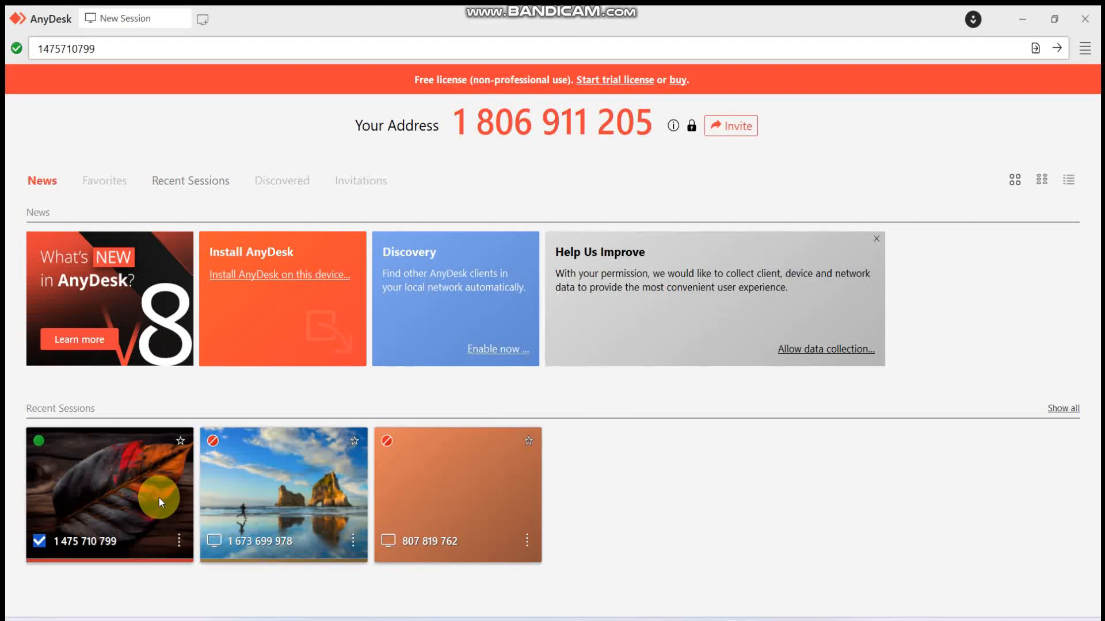
double_click(154, 498)
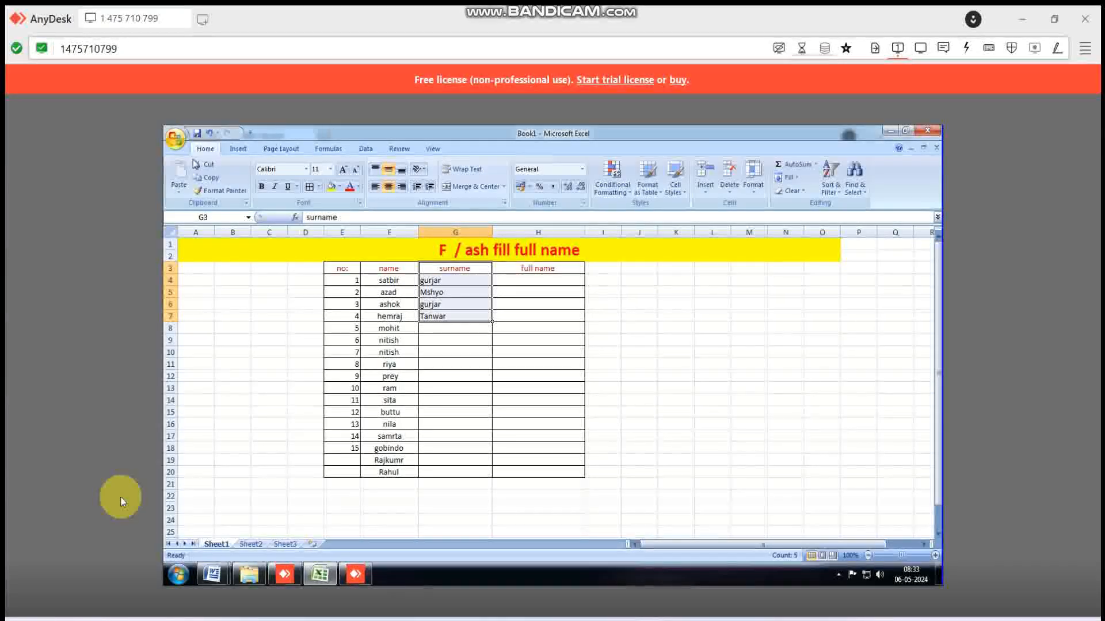
Centre the serial numbers E4:E20 and the surnames G4:G7
left_click_drag(345, 280, 357, 477)
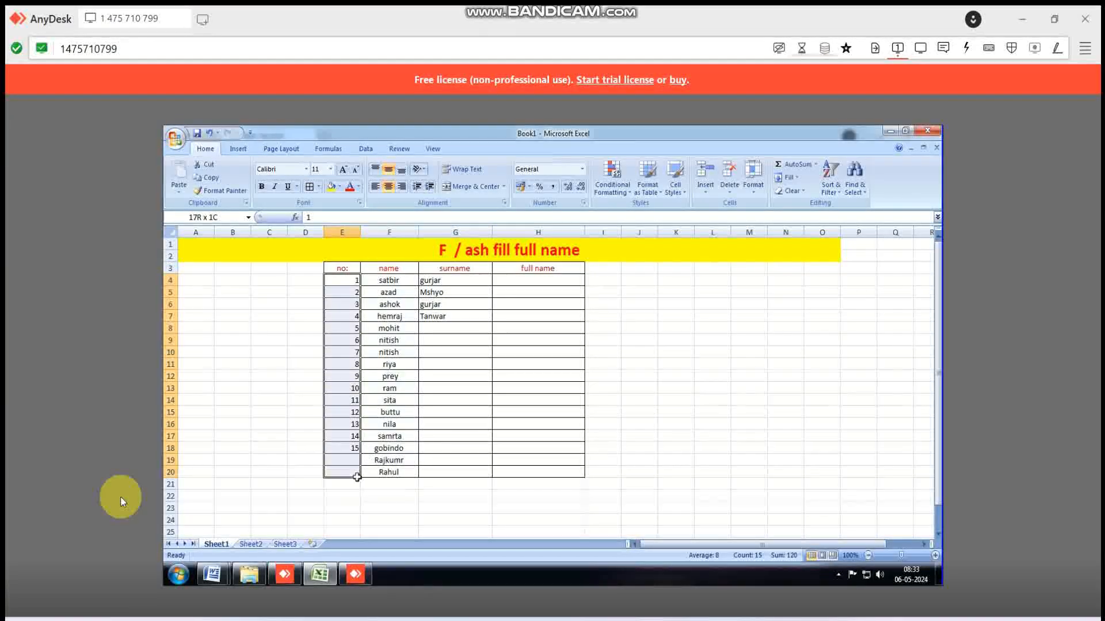
left_click(388, 186)
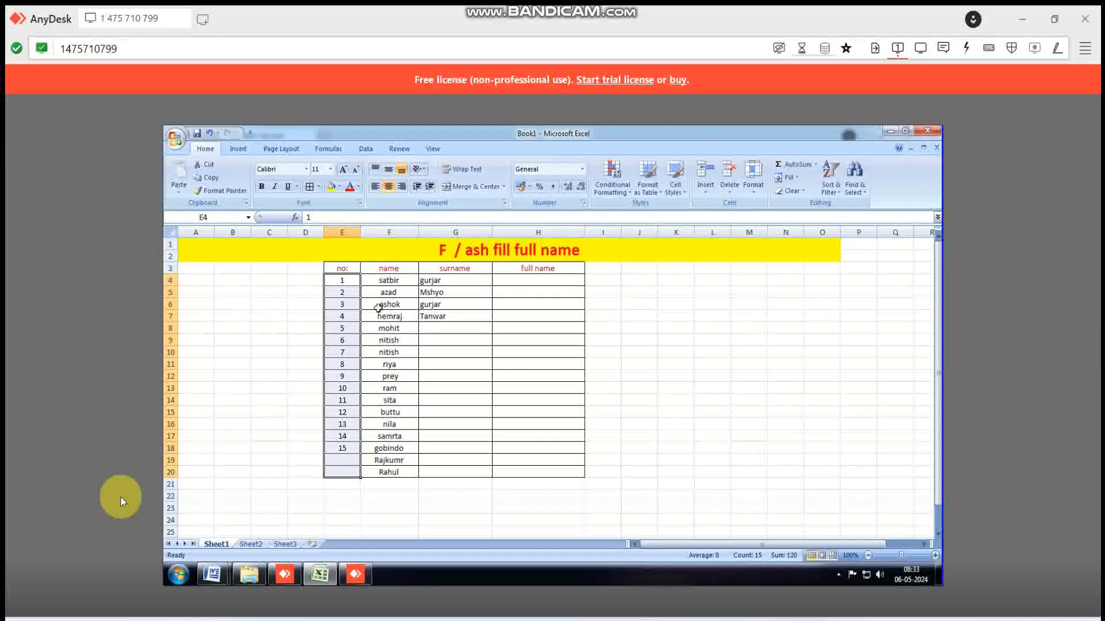
left_click_drag(437, 281, 455, 315)
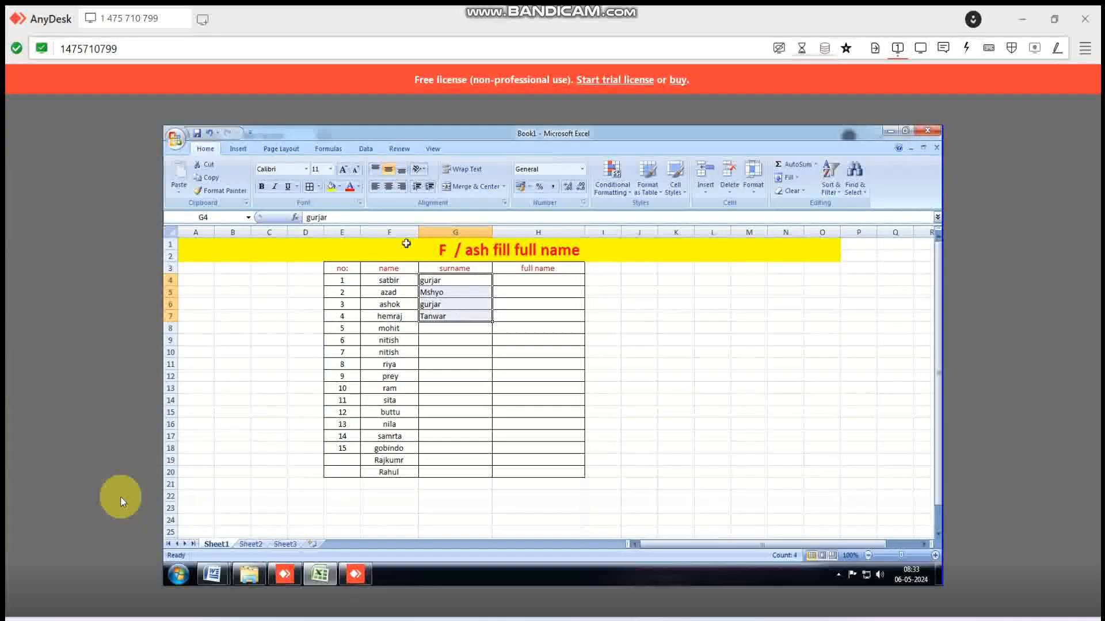
left_click(388, 185)
Select the surname, full name and finally the header row E3:H3 ranges
left_click(506, 281)
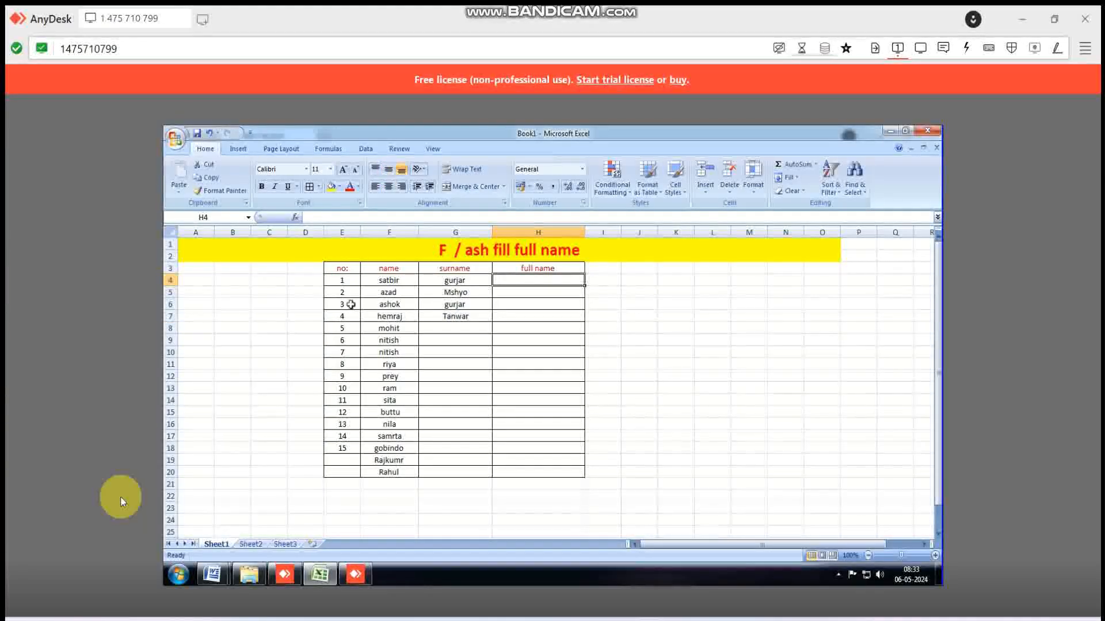
left_click_drag(443, 280, 473, 479)
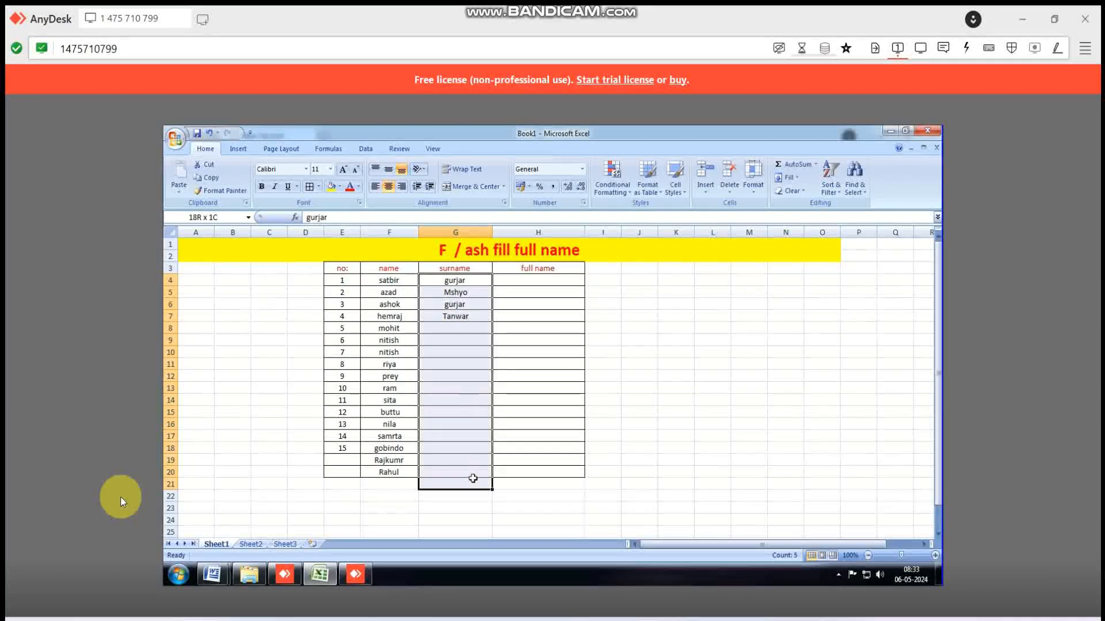
left_click_drag(507, 281, 529, 460)
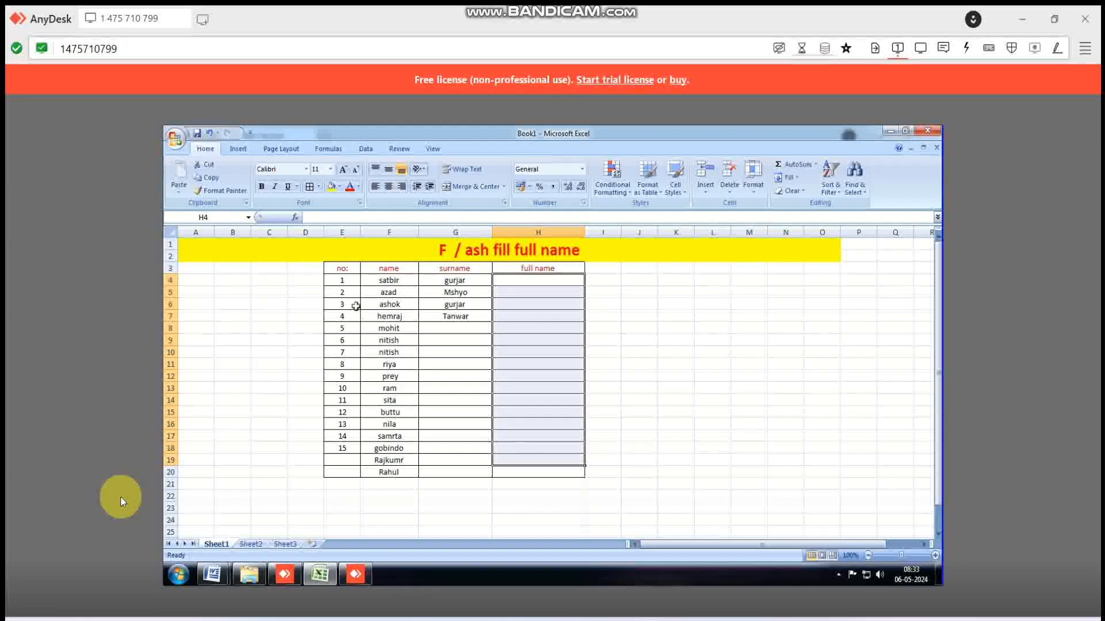
left_click_drag(341, 269, 512, 269)
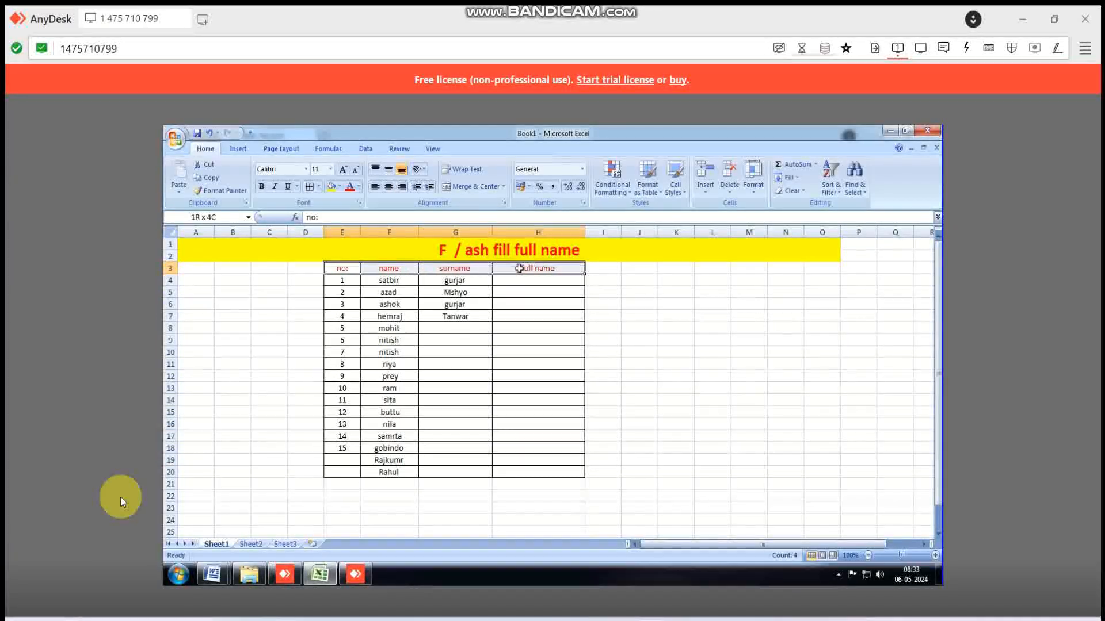
Give header row E3:H3 a yellow fill and bold text, and colour names F4:F20 red
left_click(340, 187)
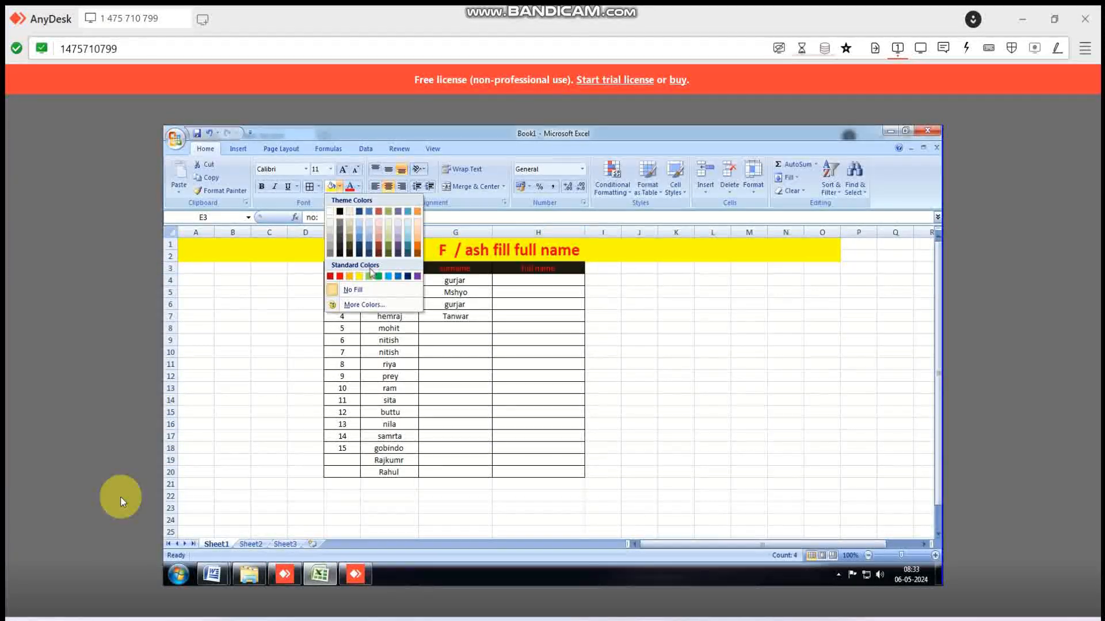
left_click(378, 276)
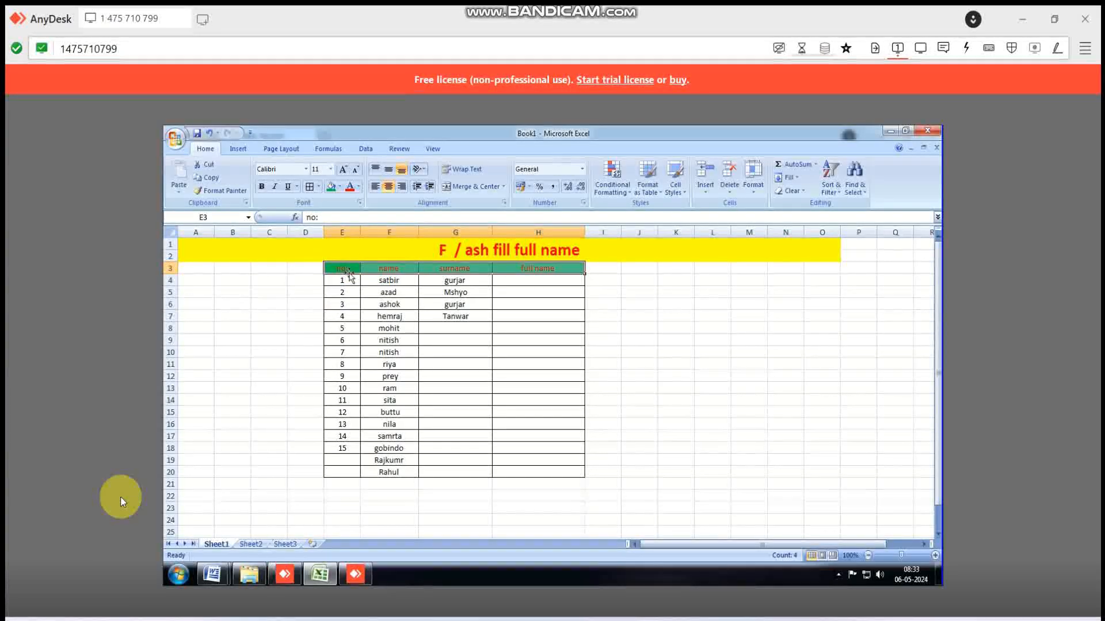
left_click(339, 187)
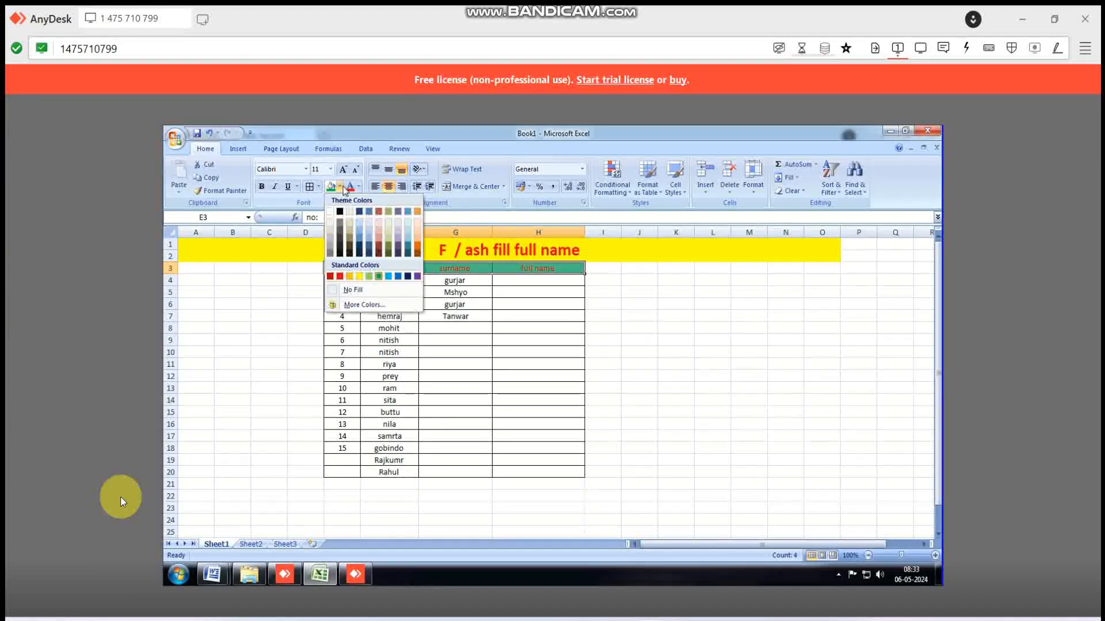
left_click(359, 276)
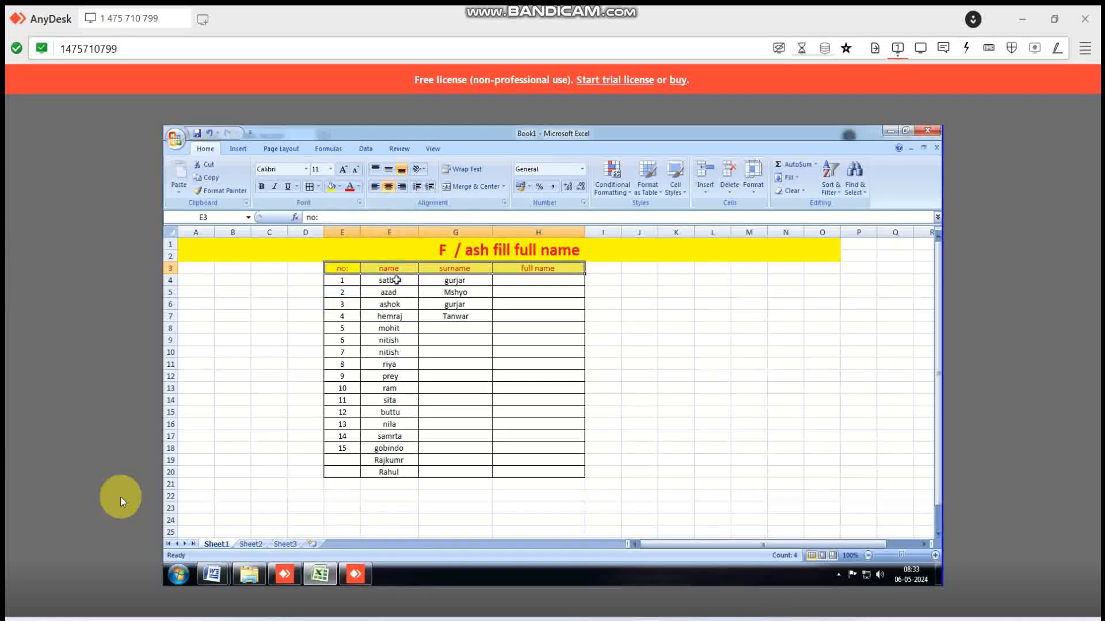
left_click(261, 186)
left_click_drag(391, 281, 399, 474)
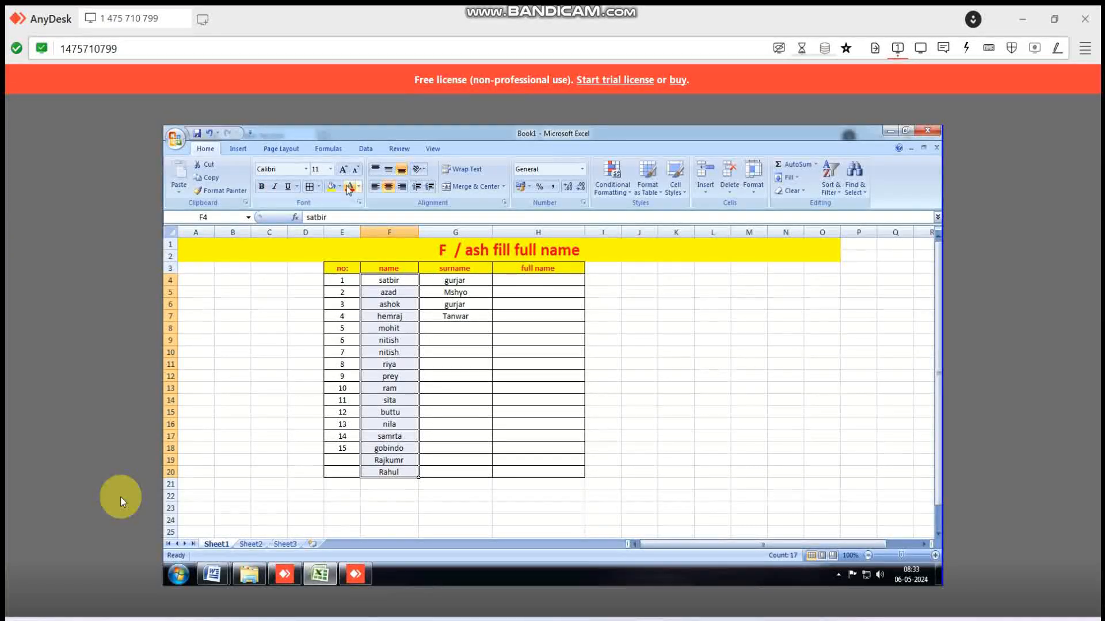
left_click(348, 186)
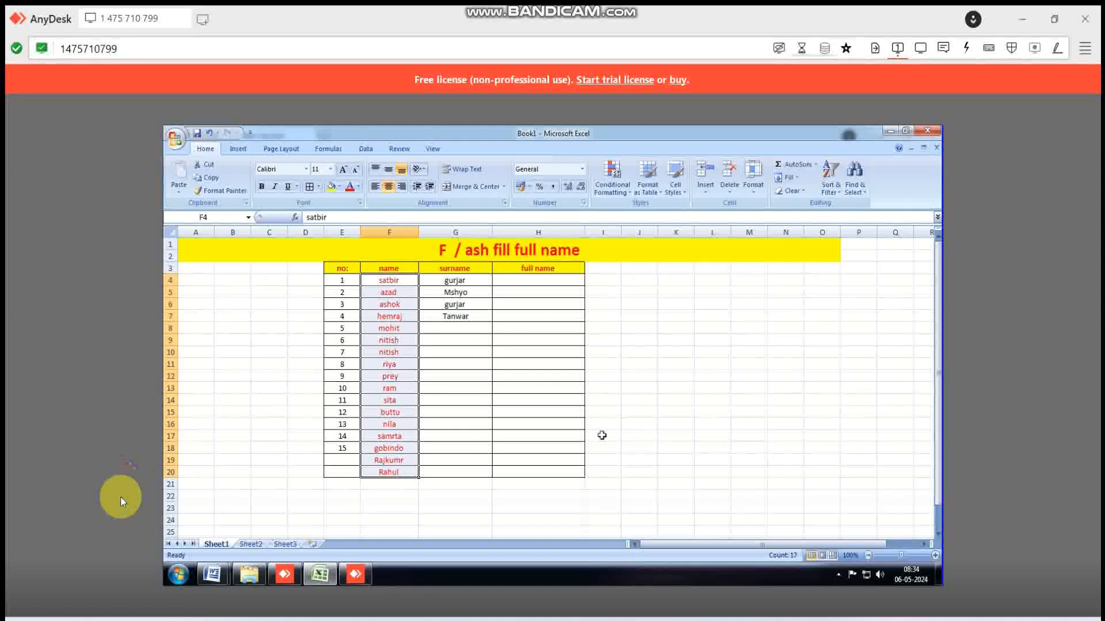
Minimize Excel so the remote desktop is visible
left_click(549, 619)
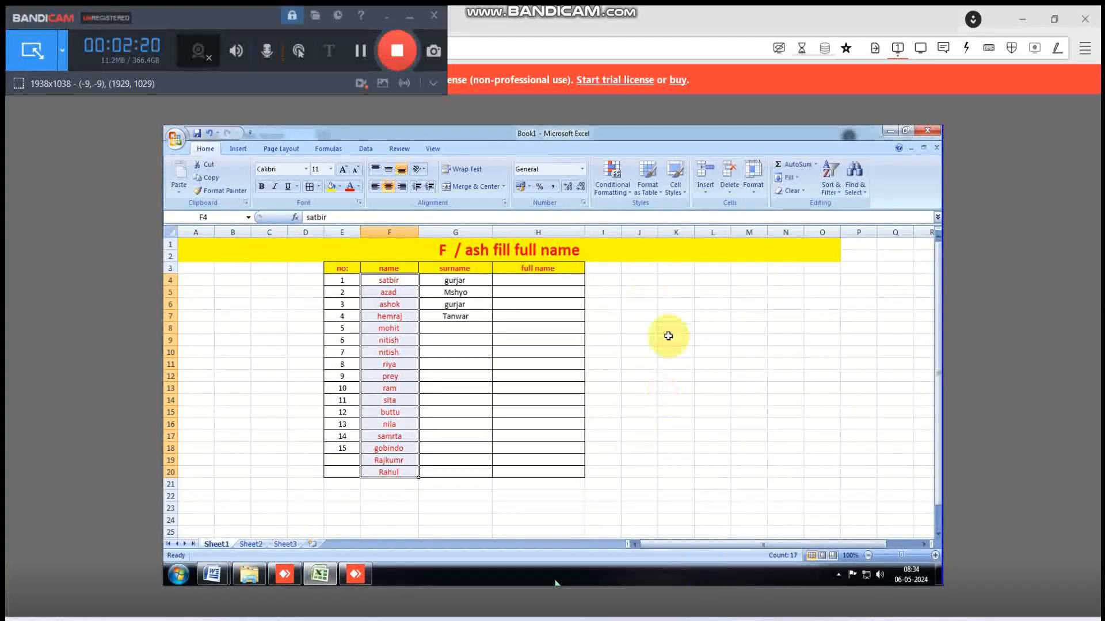
left_click(399, 50)
left_click(399, 51)
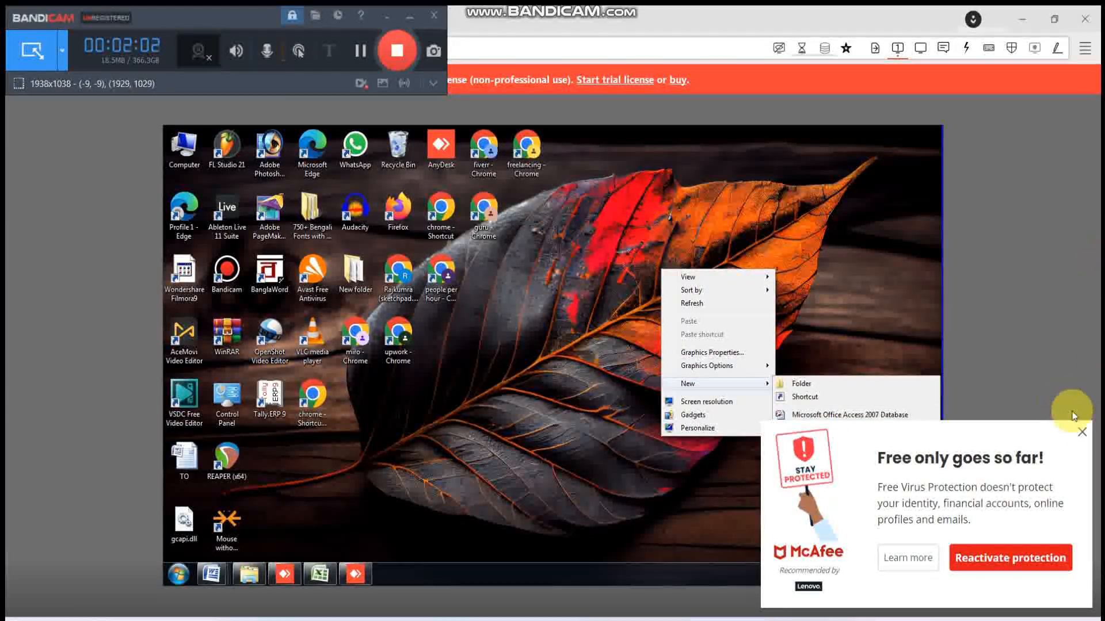
Dismiss the McAfee antivirus advertisement
left_click(1082, 436)
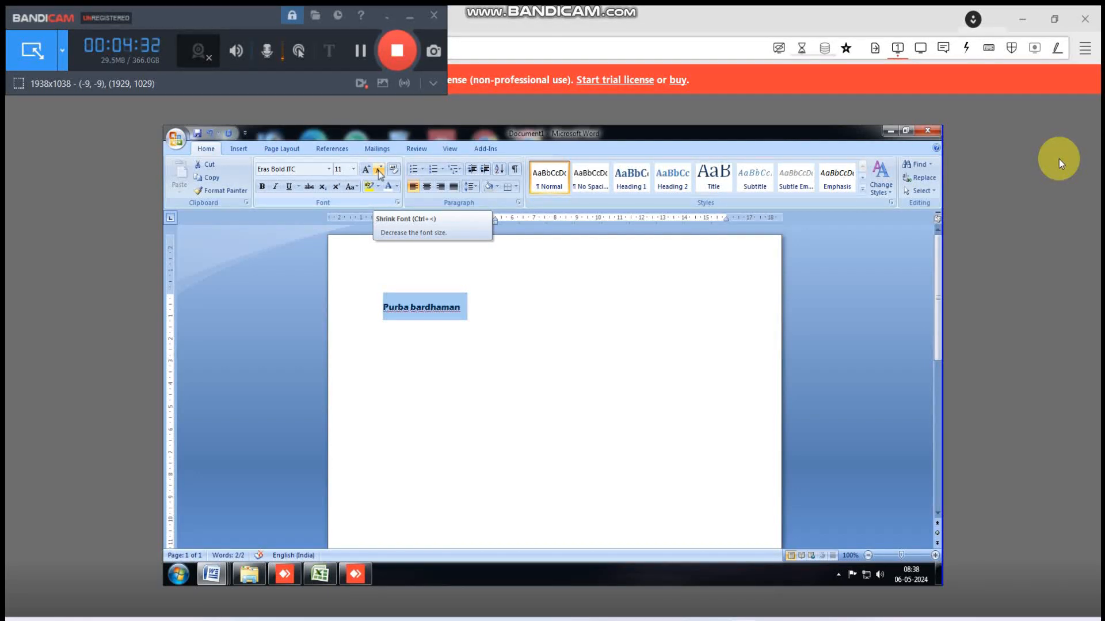
Bold 'Purba bardhaman' and put the caret after it, leaving a stray '>'
left_click(262, 188)
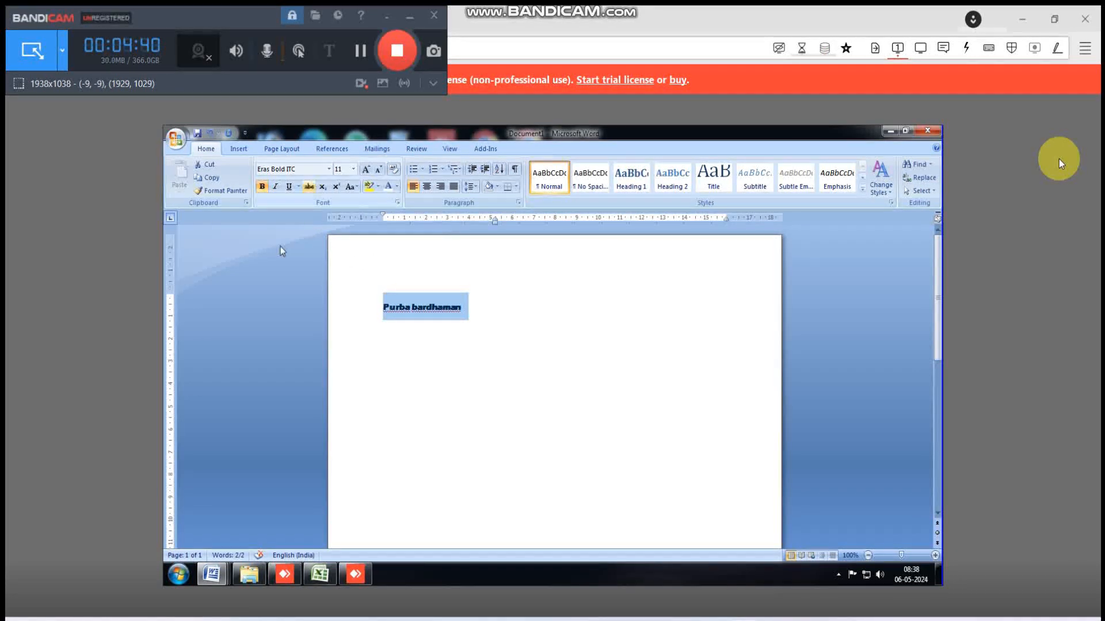
left_click(490, 318)
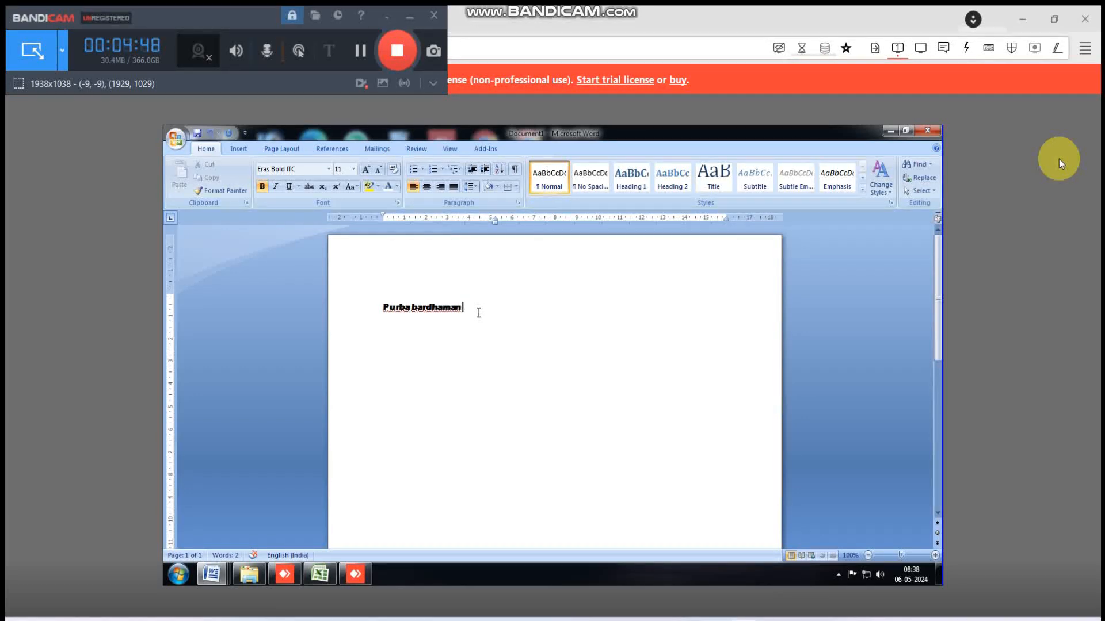
type(">")
Dismiss the Sticky Keys prompt and backspace away the stray '<', '>' symbols after the text
key("shift")
key("shift")
key("shift")
key("shift")
key("shift")
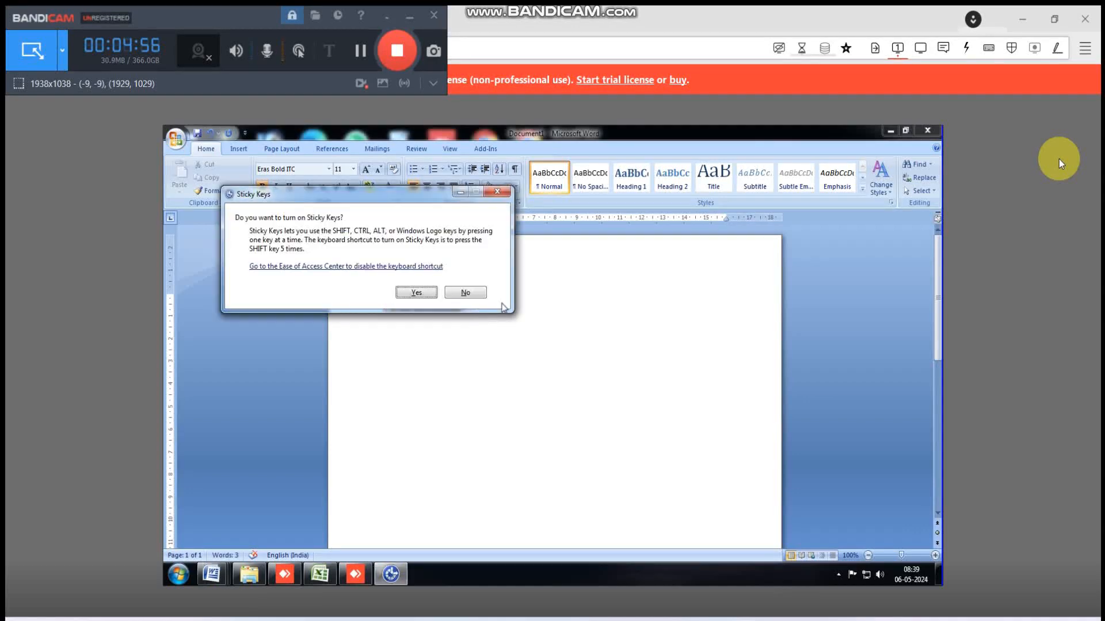
left_click(496, 192)
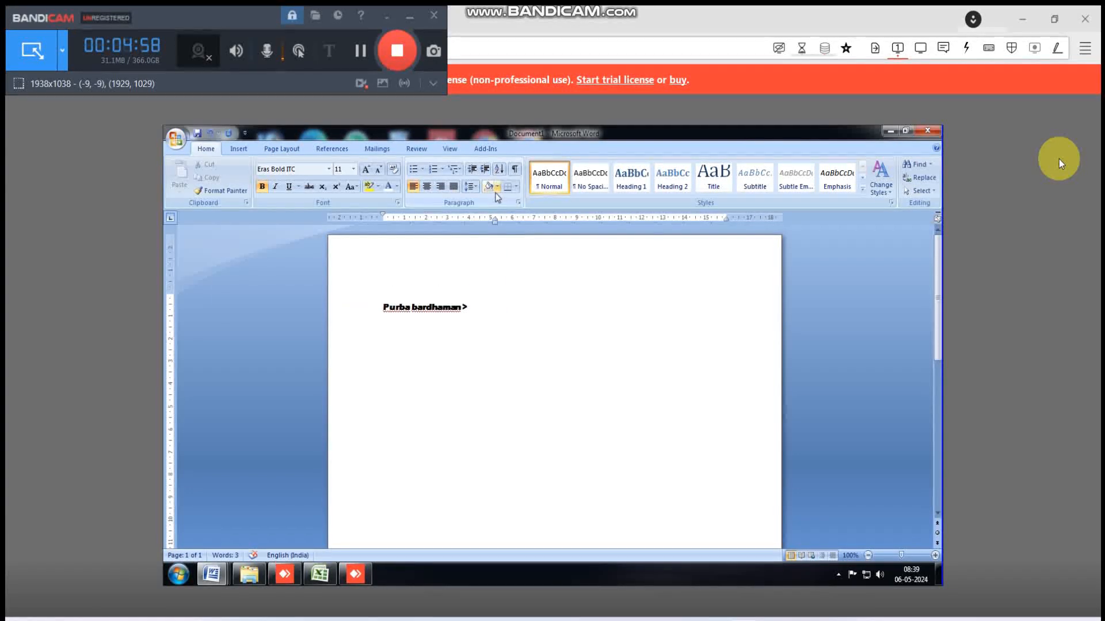
type("<<>,.,><><><>><>><><><")
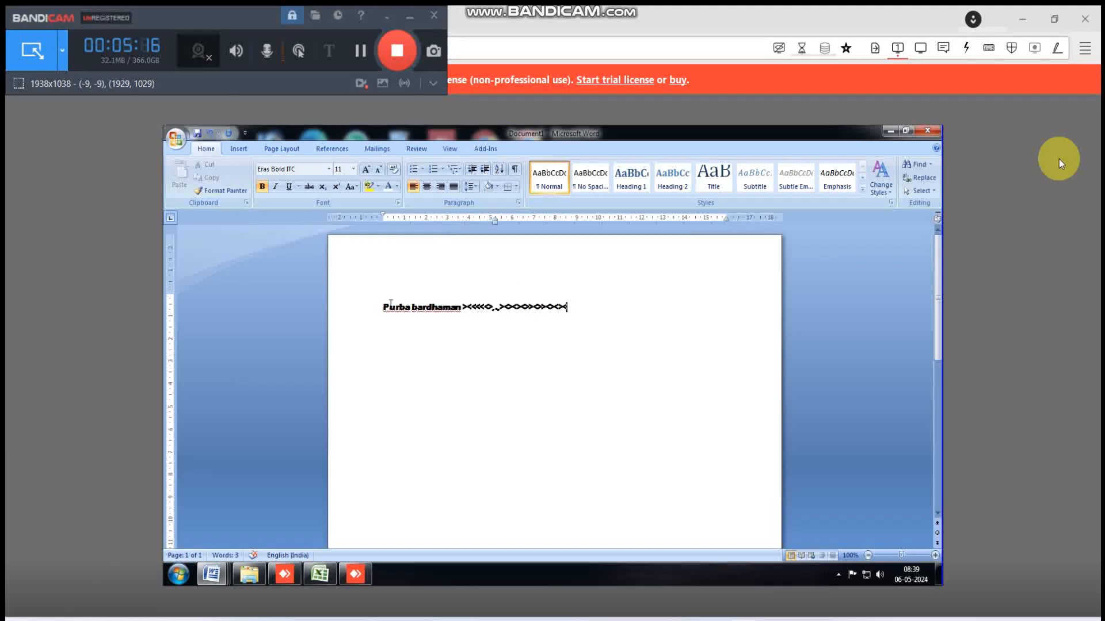
key("BackSpace")
key("BackSpace")
key("BackSpace")
key("BackSpace")
key("BackSpace")
key("BackSpace")
key("BackSpace")
key("BackSpace")
key("BackSpace")
key("BackSpace")
key("BackSpace")
key("BackSpace")
key("BackSpace")
key("BackSpace")
key("BackSpace")
key("BackSpace")
key("BackSpace")
key("BackSpace")
key("BackSpace")
key("BackSpace")
Keep 'Purba bardhaman' bold and add an empty line below it
left_click_drag(526, 321, 370, 313)
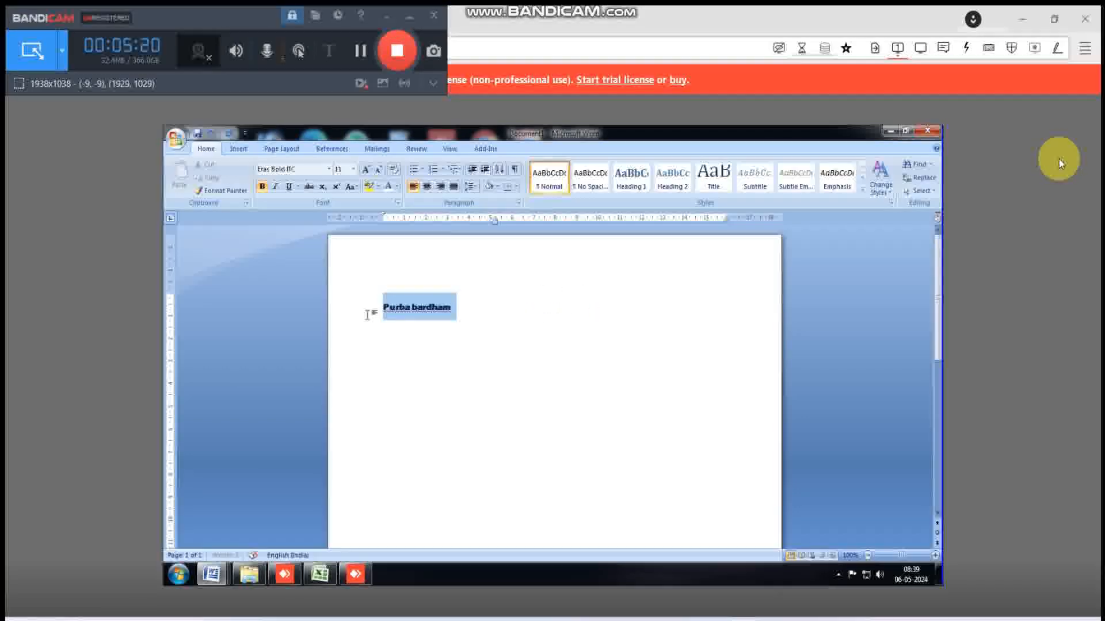
left_click(263, 190)
left_click(264, 190)
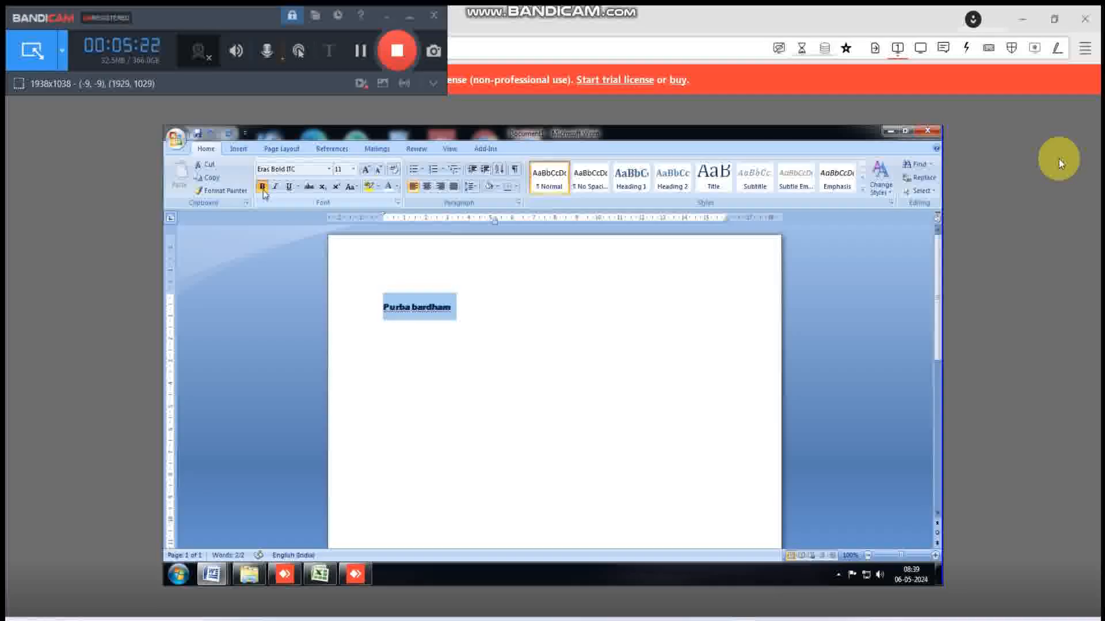
left_click(514, 305)
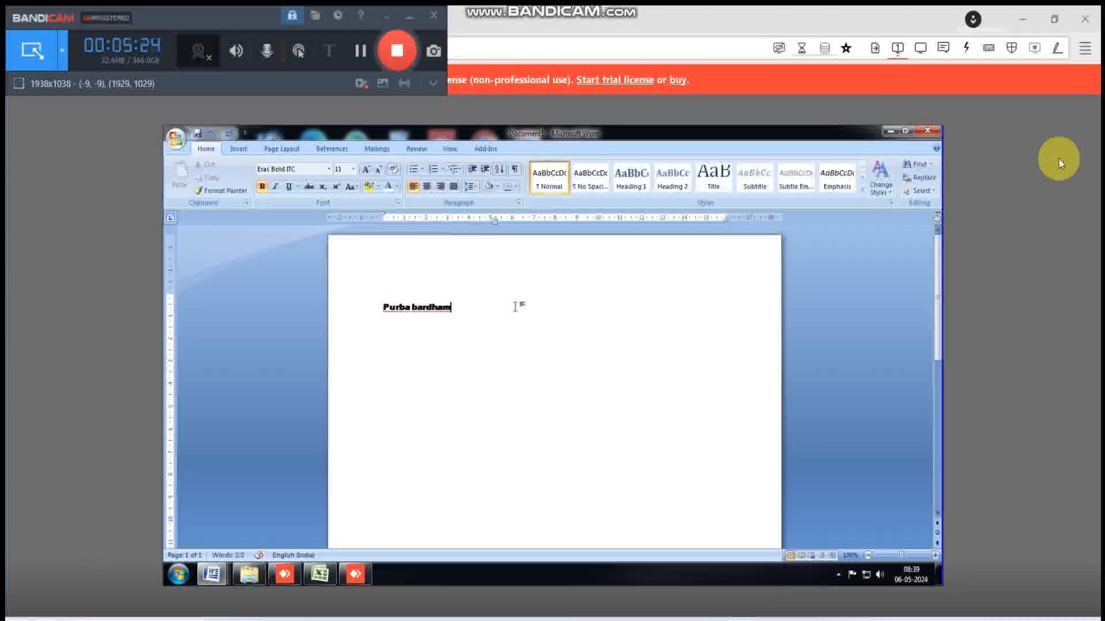
triple_click(423, 305)
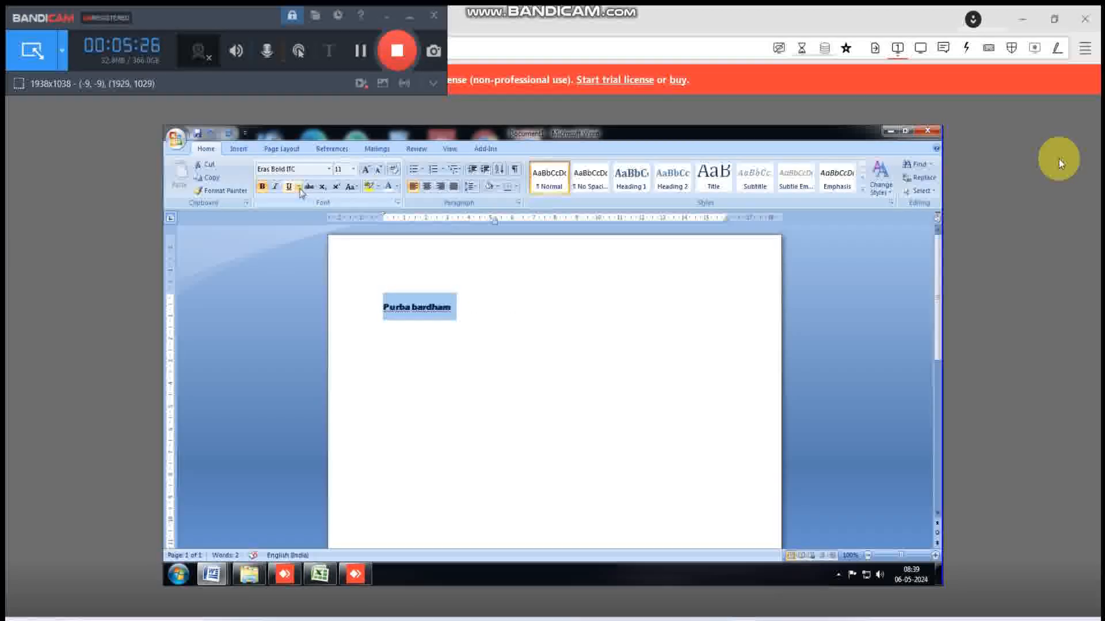
left_click(487, 309)
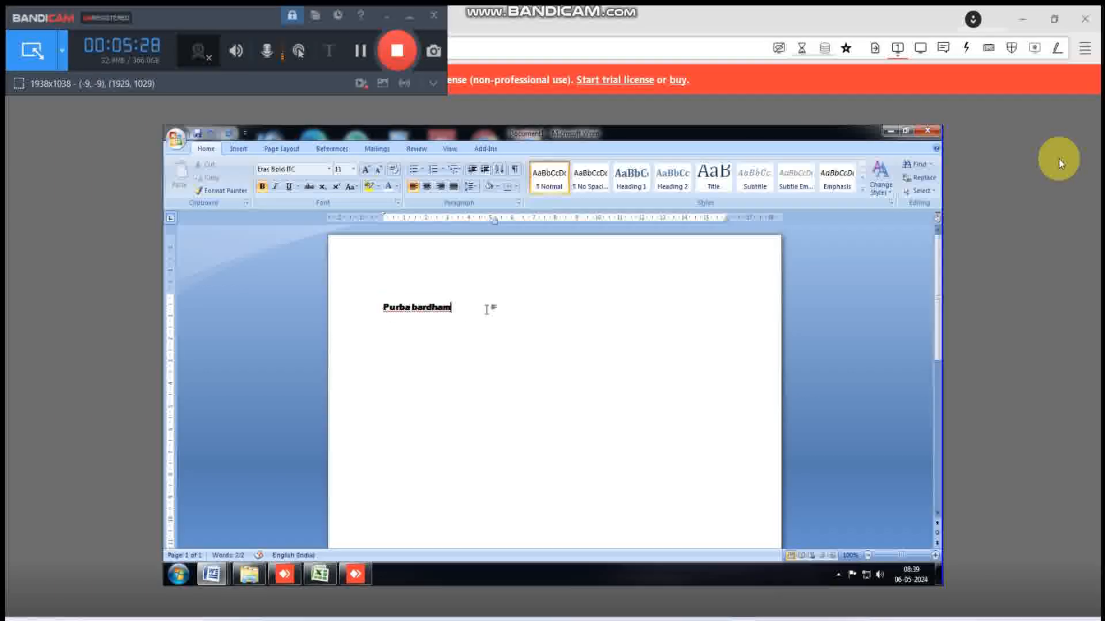
key("Return")
Make 'Purba bardhaman' italic
triple_click(454, 306)
left_click(485, 310)
left_click_drag(486, 311, 377, 311)
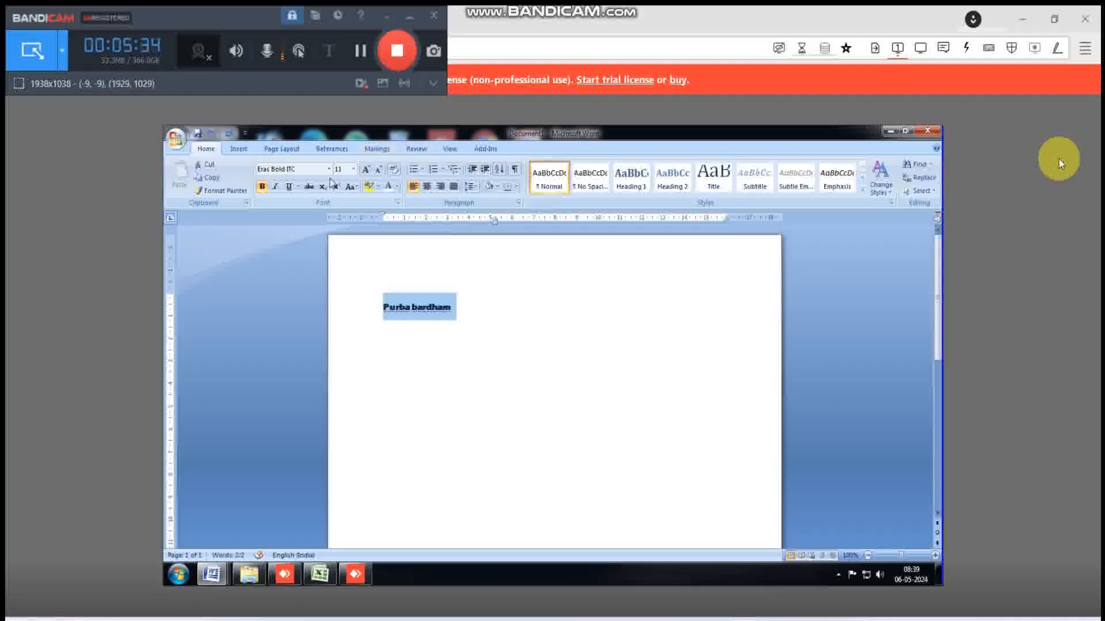
left_click(276, 187)
left_click(472, 295)
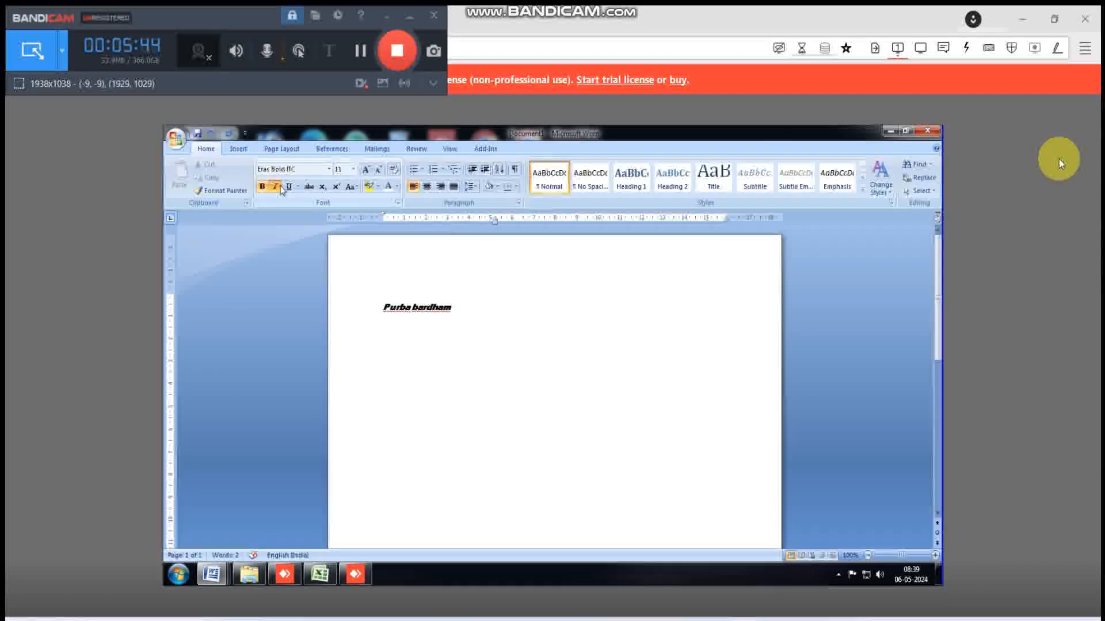
Underline 'Purba bardhaman', then select all the document text
left_click_drag(512, 311, 326, 256)
left_click(289, 186)
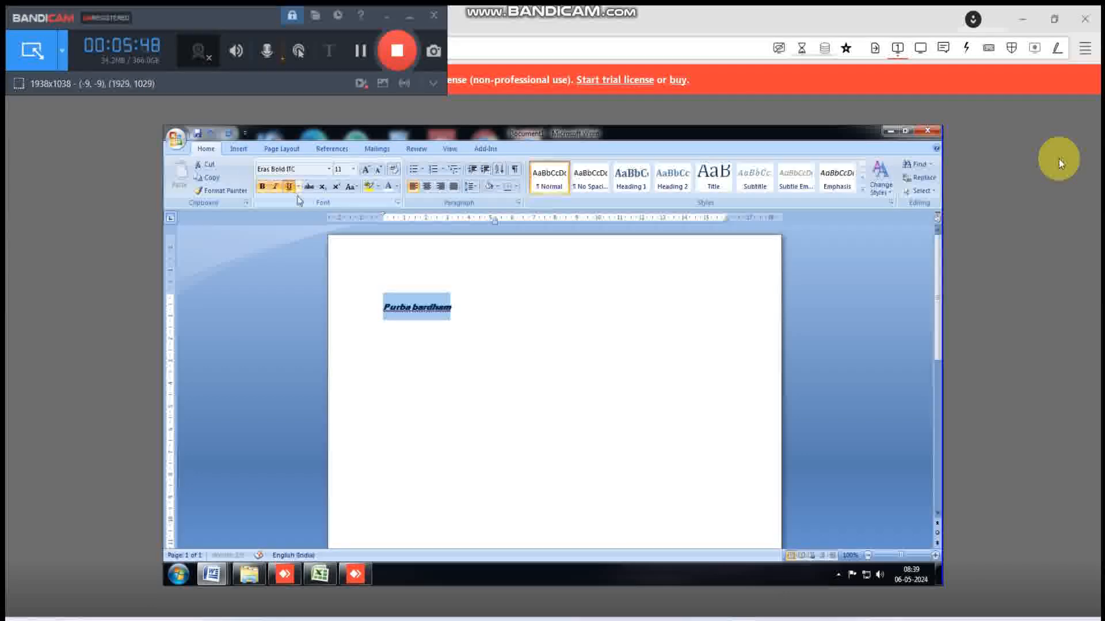
left_click(572, 337)
key("ctrl+a")
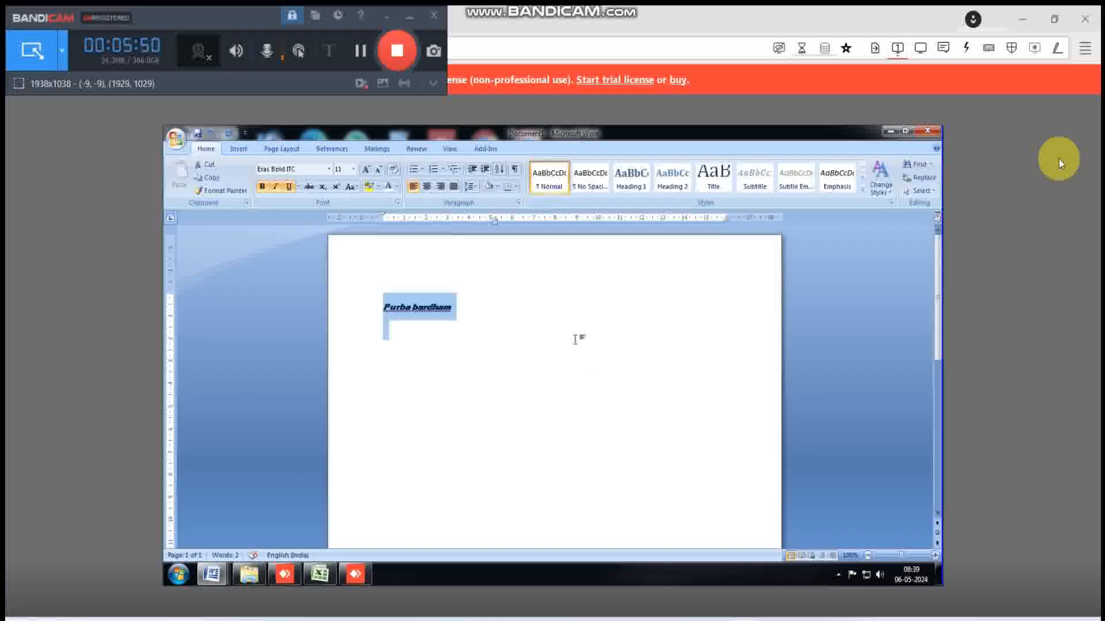
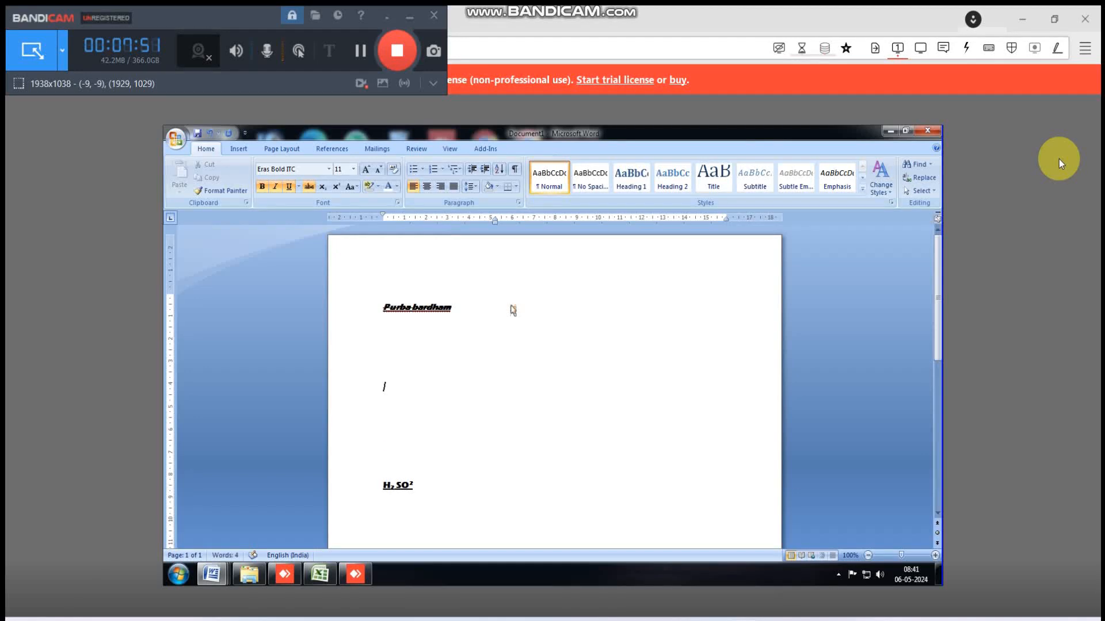
Remove the underline from all the Word text, then switch to the Excel flash fill sheet
type("ra")
key("ctrl+a")
left_click(289, 187)
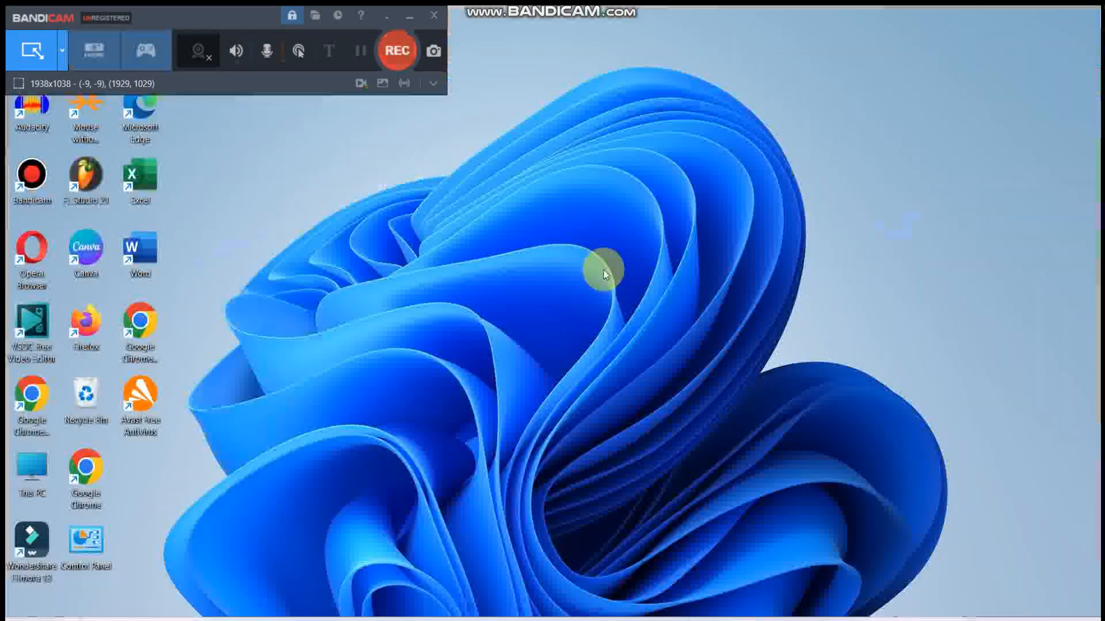
Bring up the AnyDesk window showing the 'Flash fill full name' Excel sheet
left_click(410, 18)
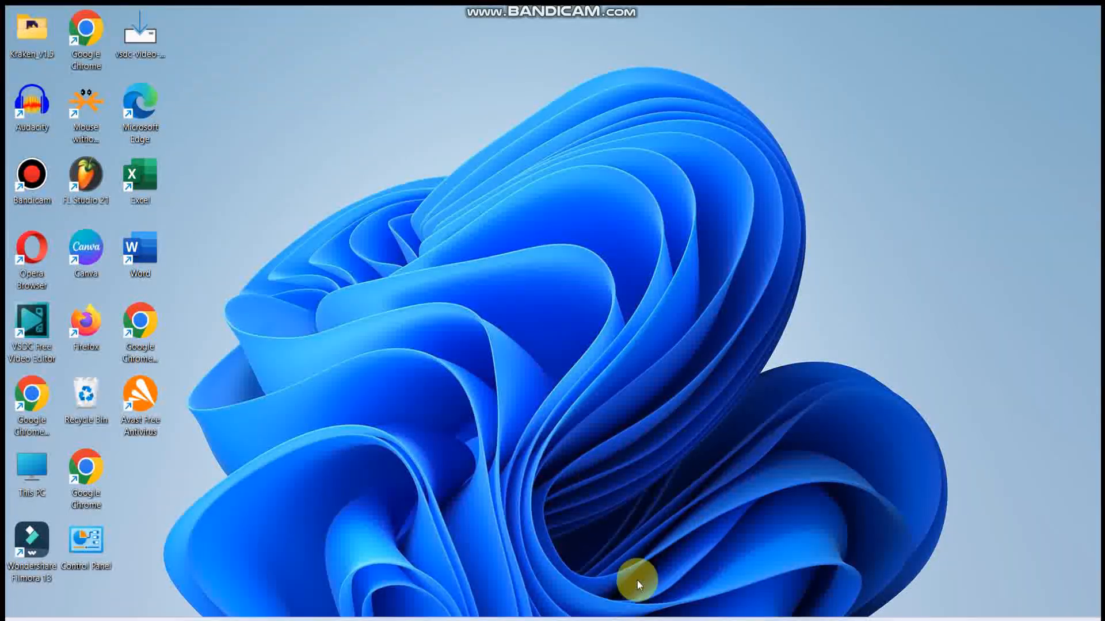
left_click(650, 620)
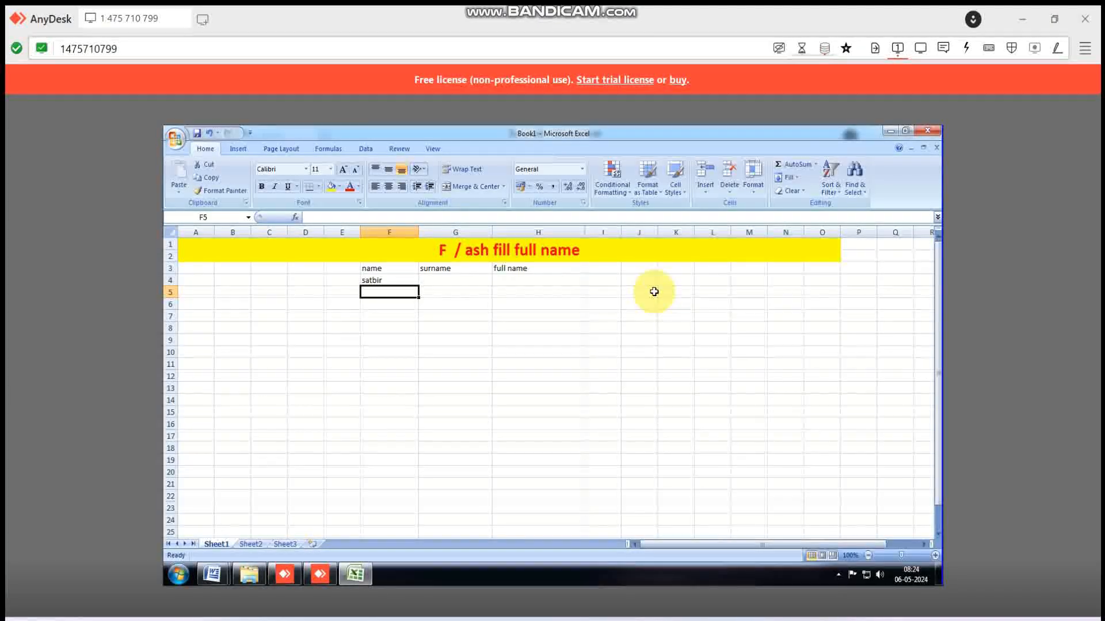
Select the table area from F3 down to row 17 and across to column I
left_click(383, 266)
left_click_drag(384, 266, 557, 362)
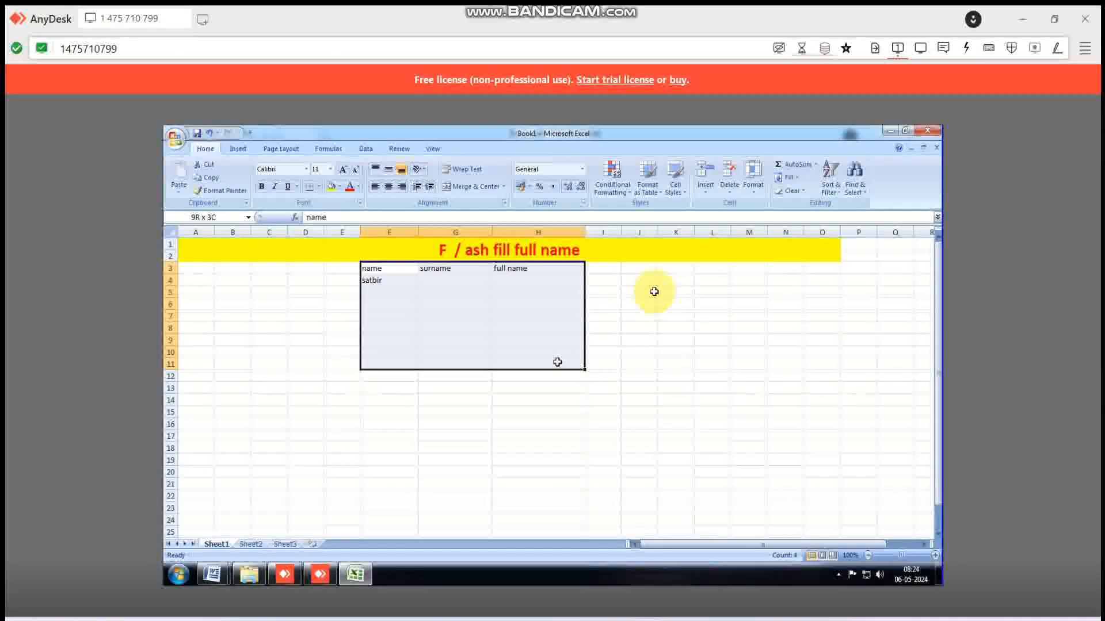
key("shift+Down")
key("shift+Down")
key("shift+Down")
key("shift+Down")
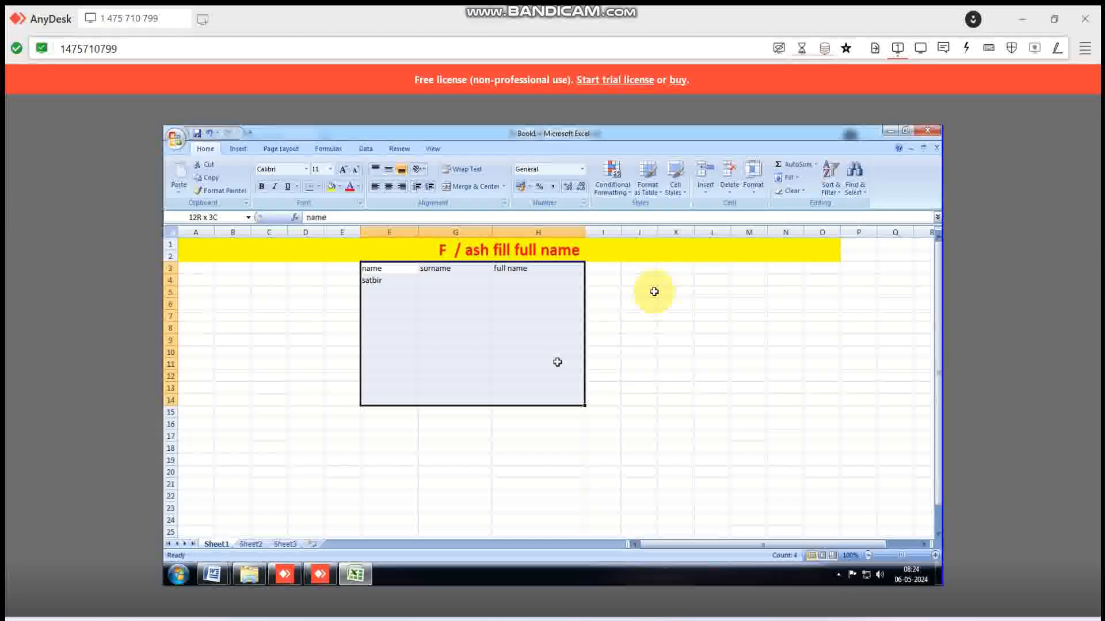
key("shift+Down")
key("shift+Down")
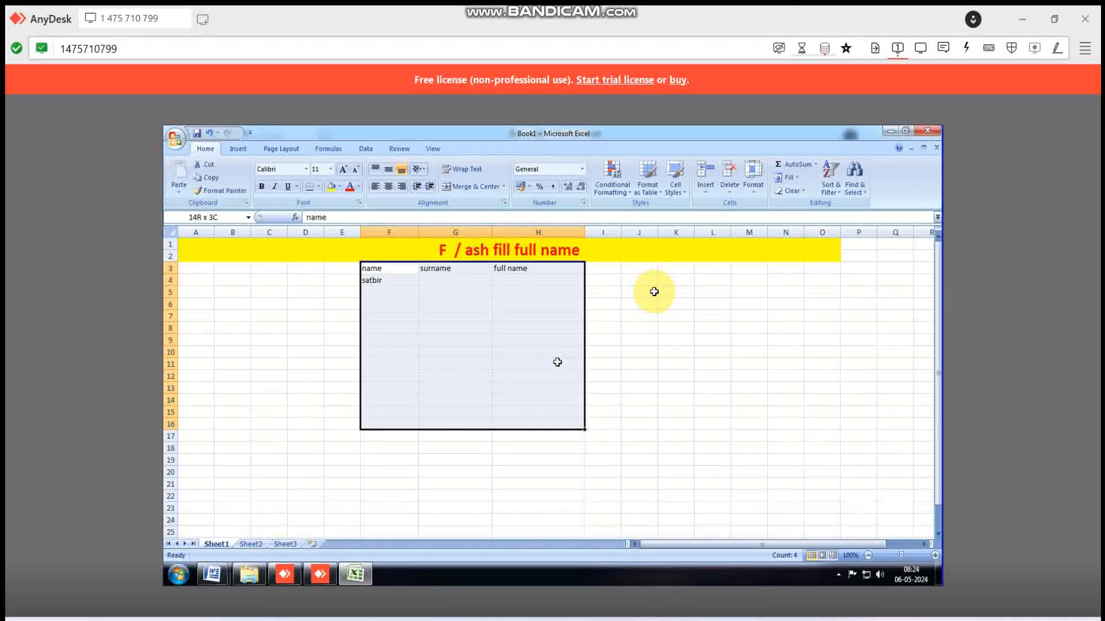
key("shift+Right")
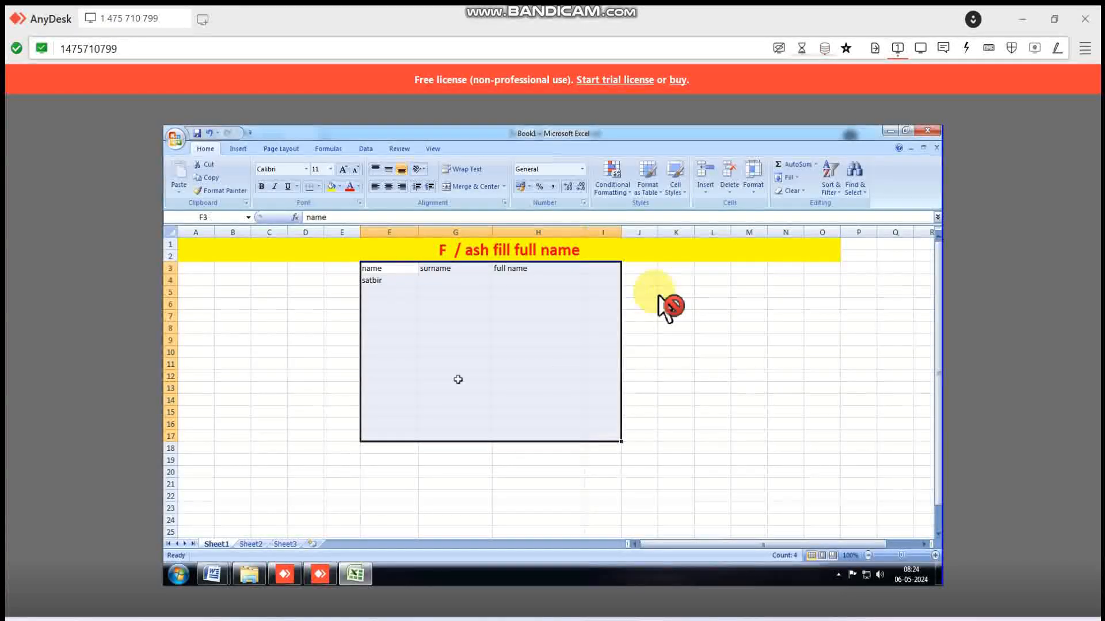
Number cells E4 to E18 from 1 to 15 with a Fill Series
left_click(345, 279)
type("1")
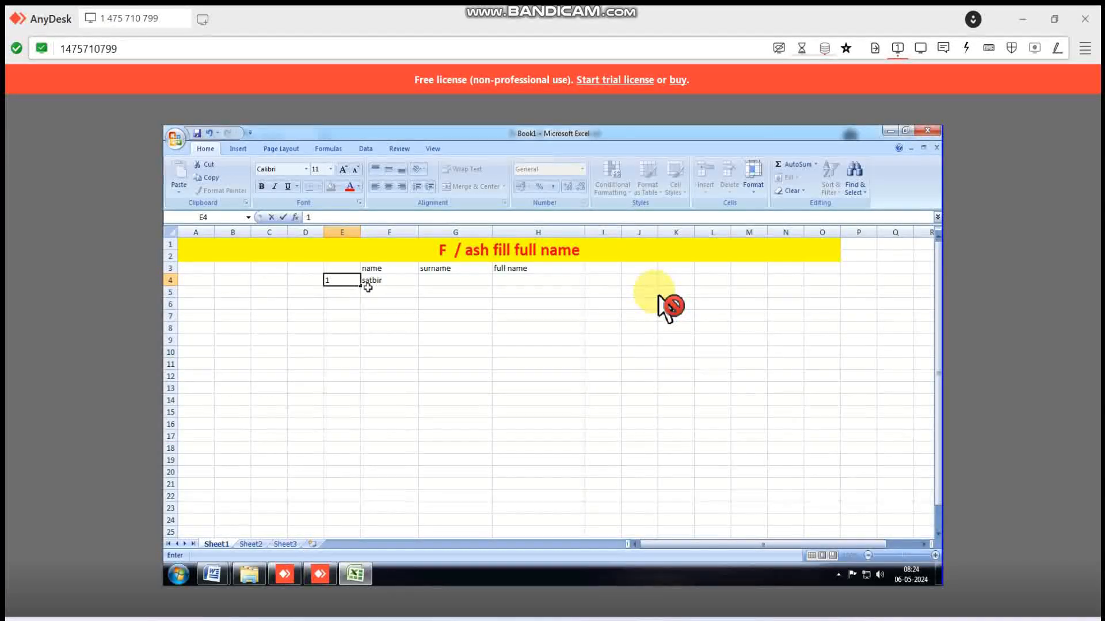
left_click_drag(364, 289, 364, 448)
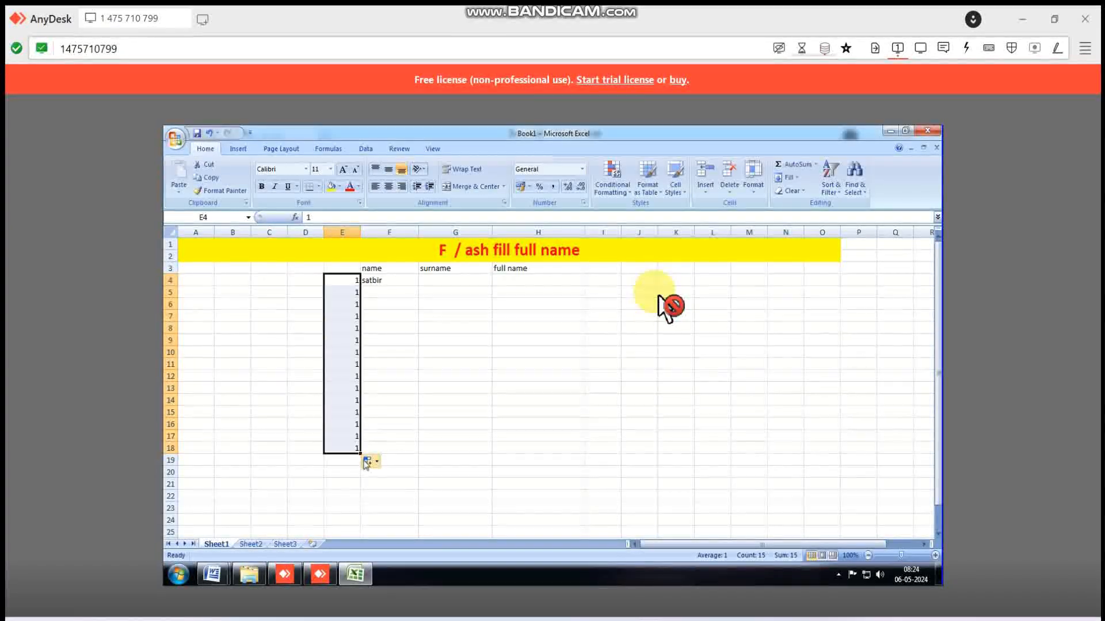
left_click(369, 460)
left_click(389, 489)
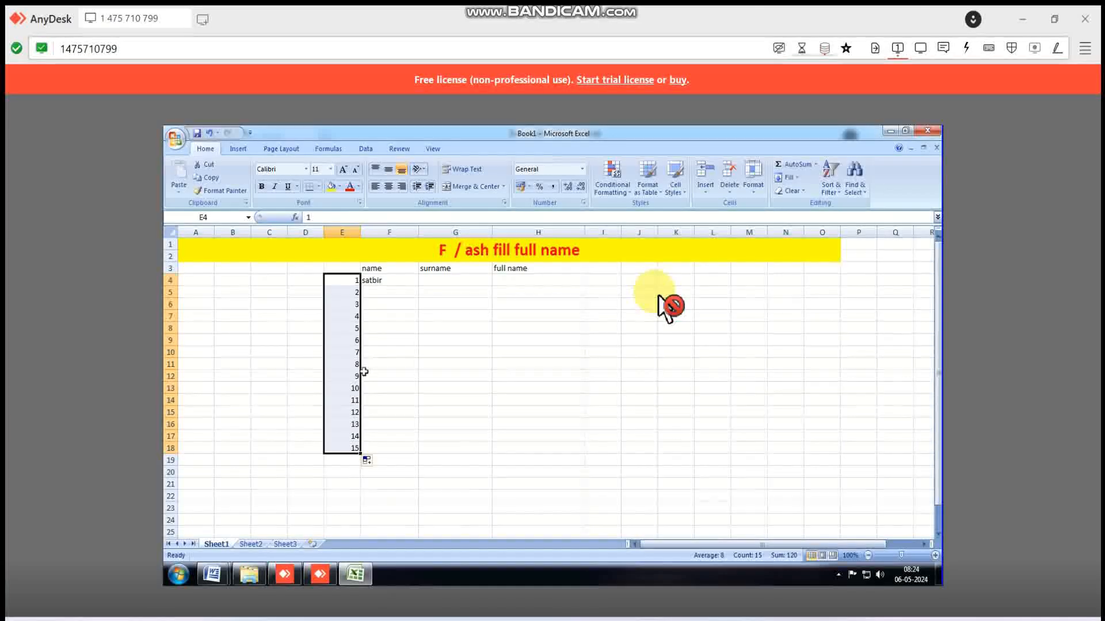
left_click(410, 297)
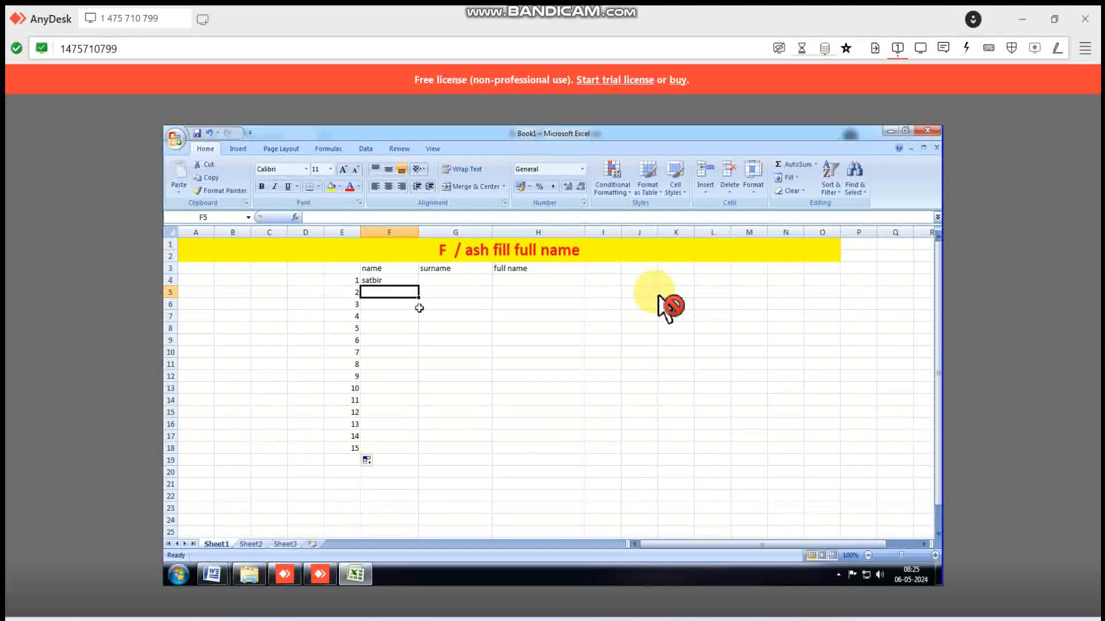
Add a no: heading in E3 and make header row E3:H3 centred and red
left_click(350, 269)
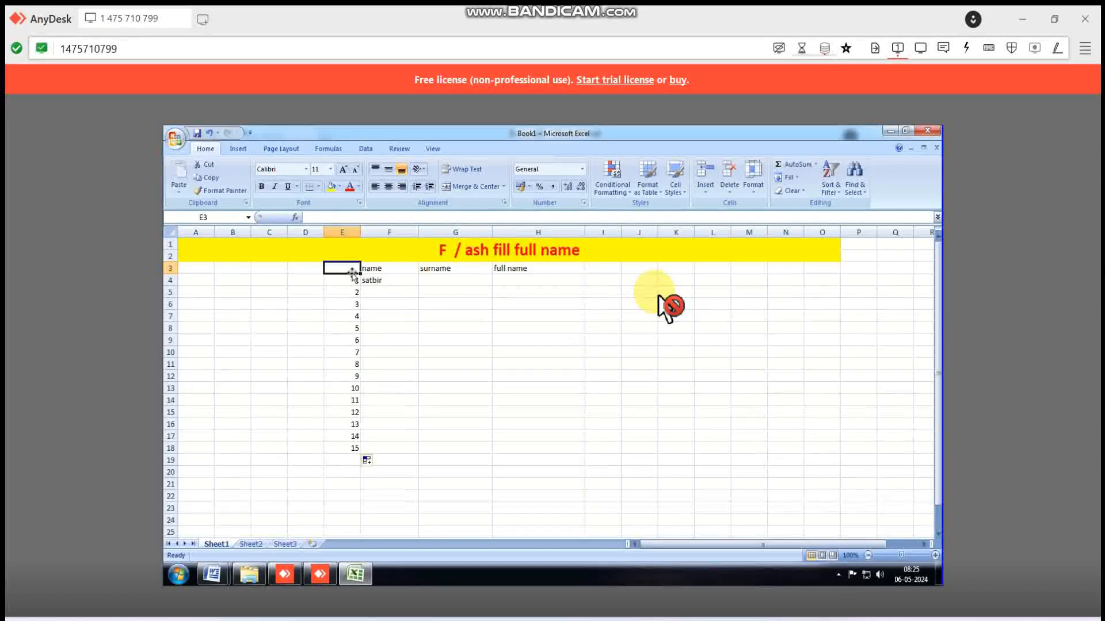
type("no:")
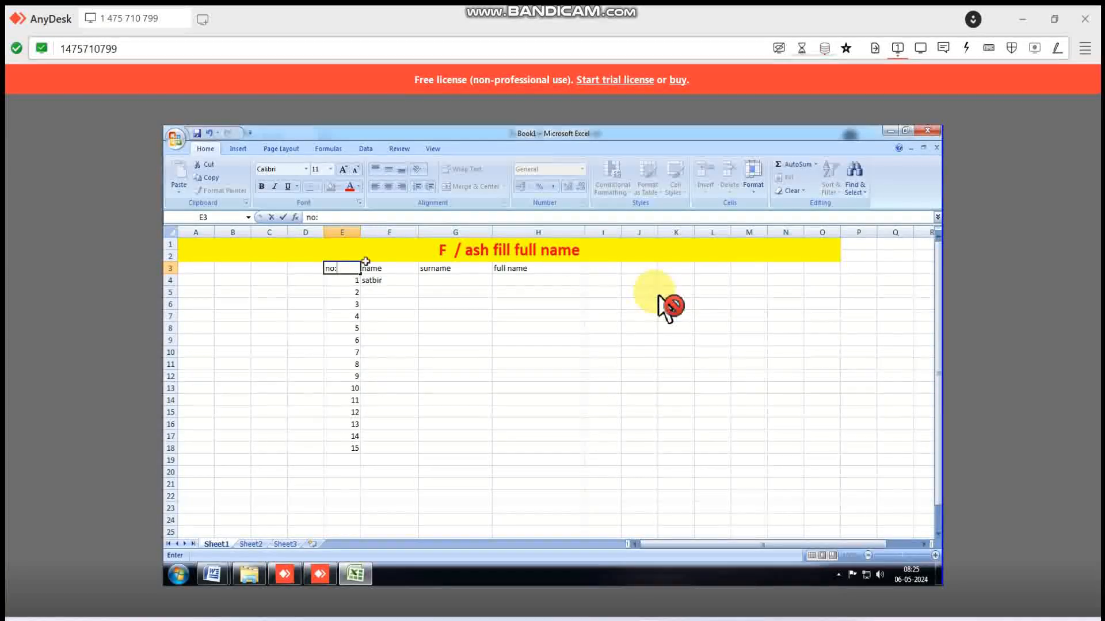
left_click(366, 265)
left_click(347, 270)
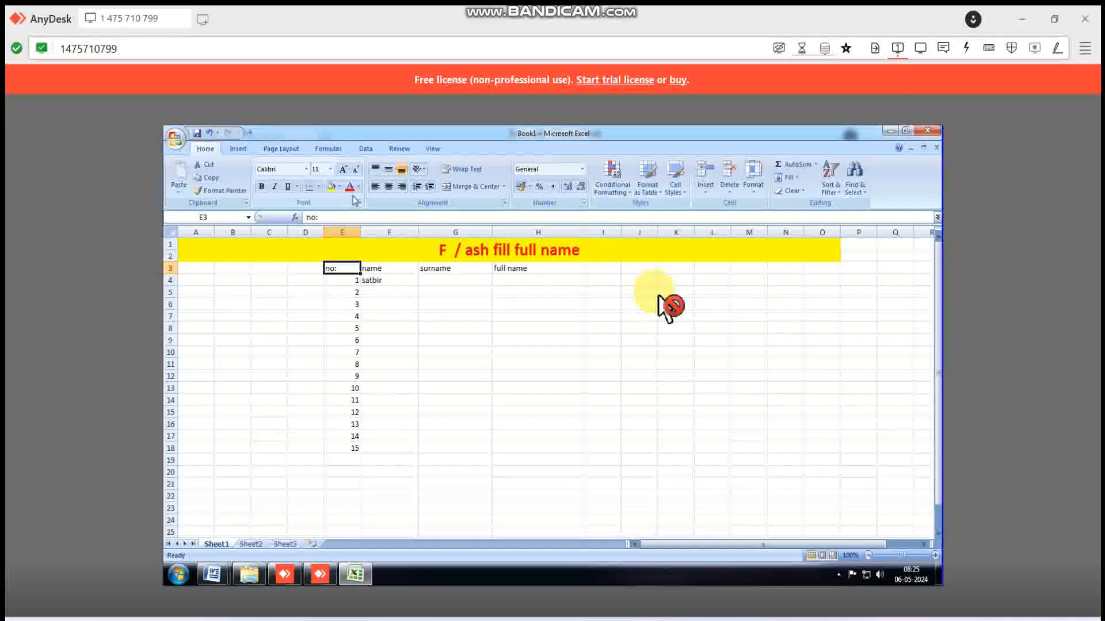
left_click_drag(336, 269, 518, 268)
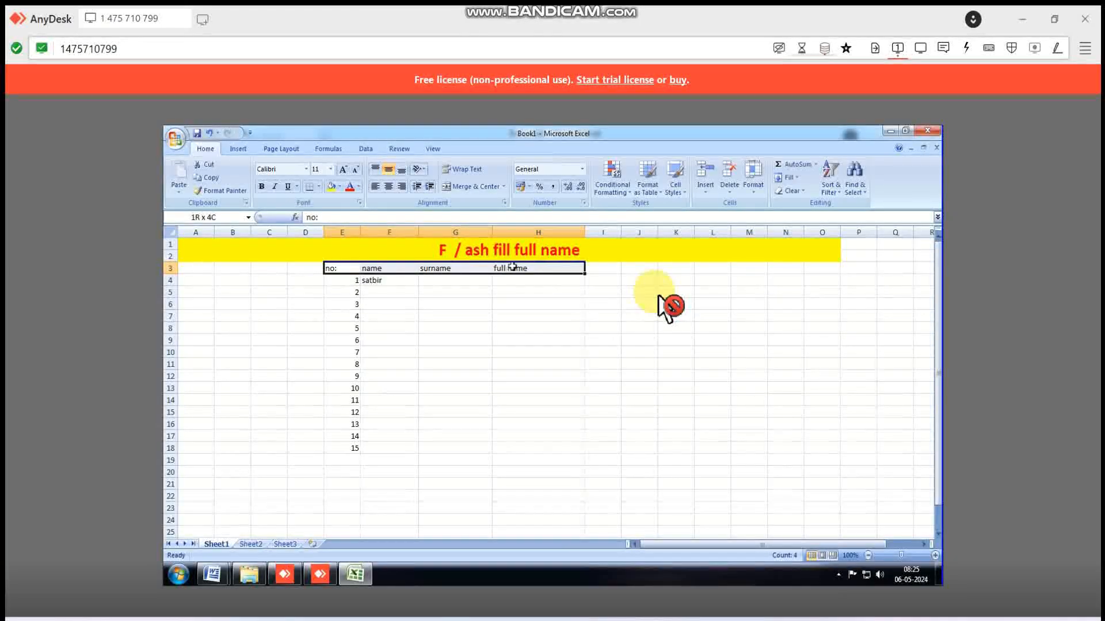
left_click(388, 187)
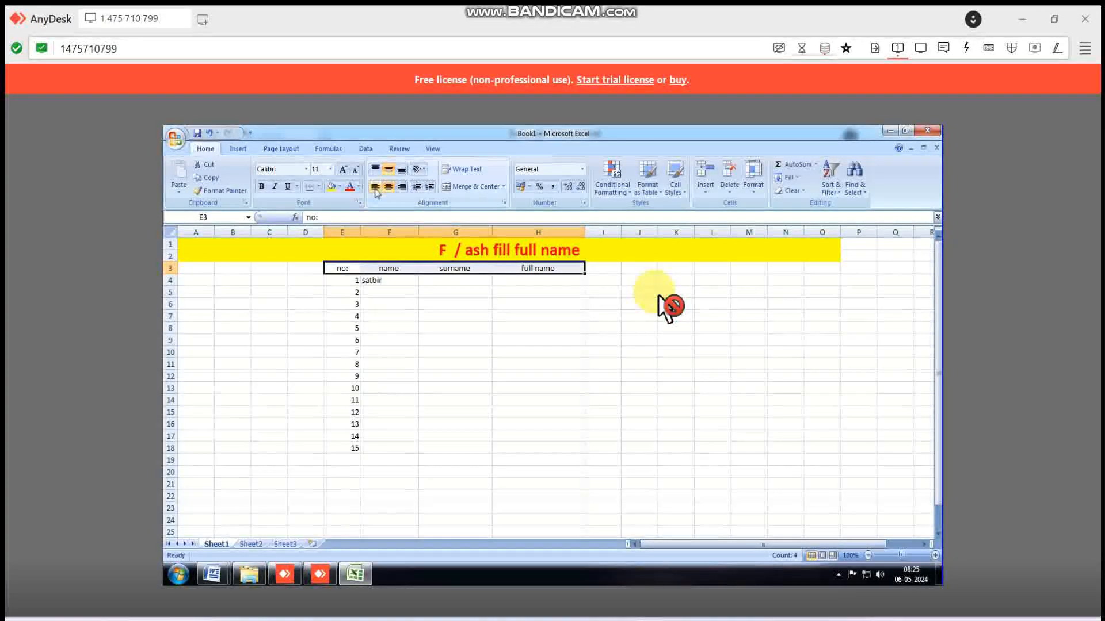
left_click(350, 186)
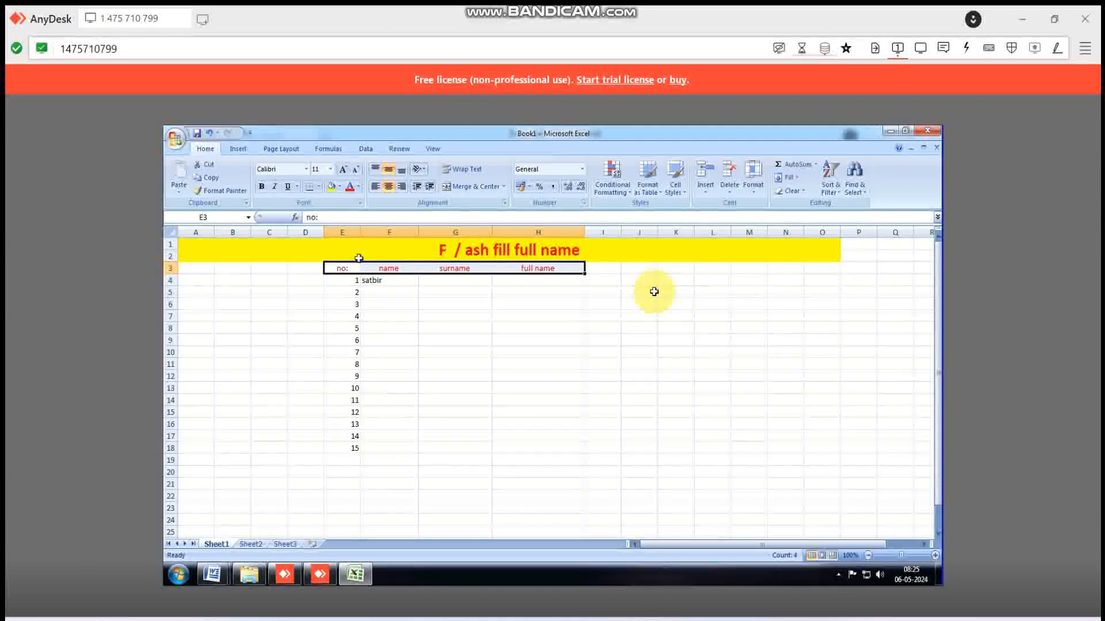
Select the whole table from E3 down to row 19
left_click(397, 281)
left_click_drag(342, 269, 444, 279)
left_click_drag(556, 355, 564, 456)
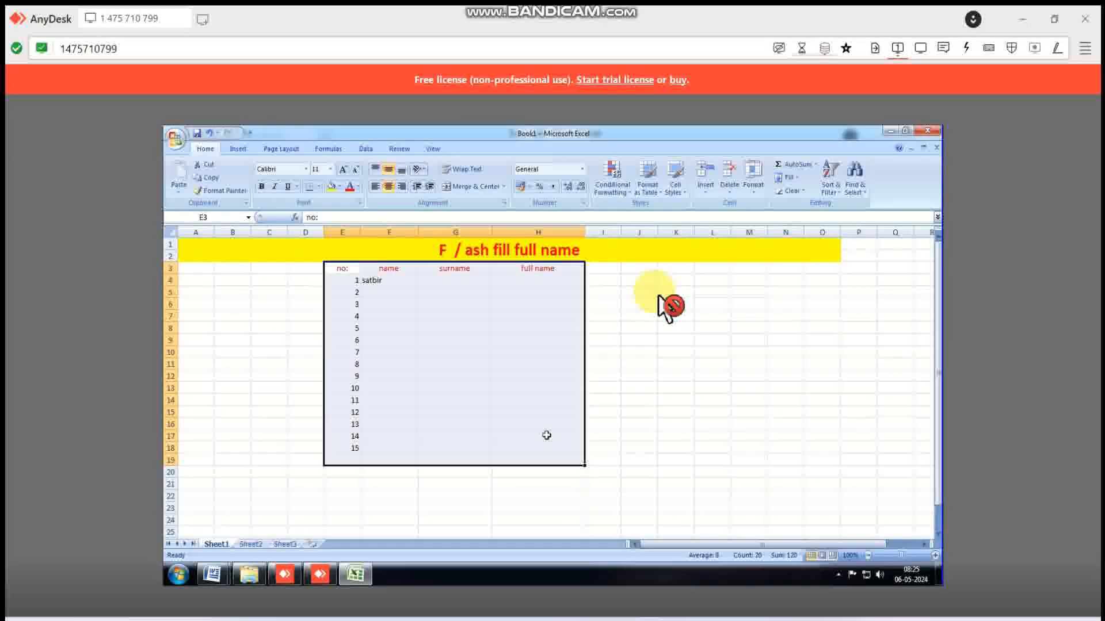
left_click(383, 282)
left_click(427, 282)
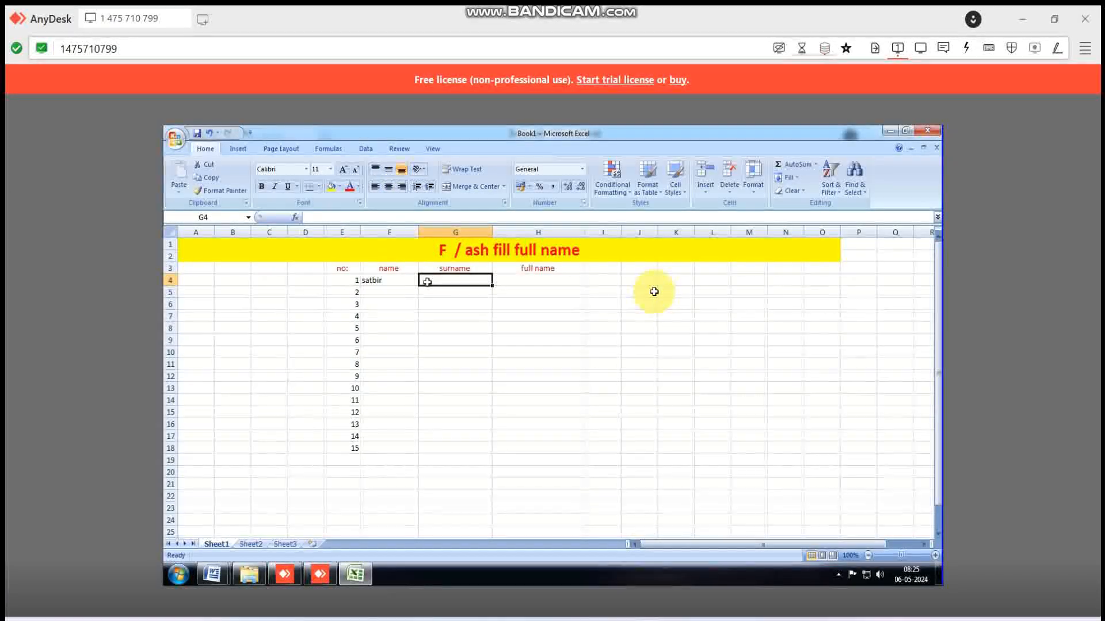
type("gur")
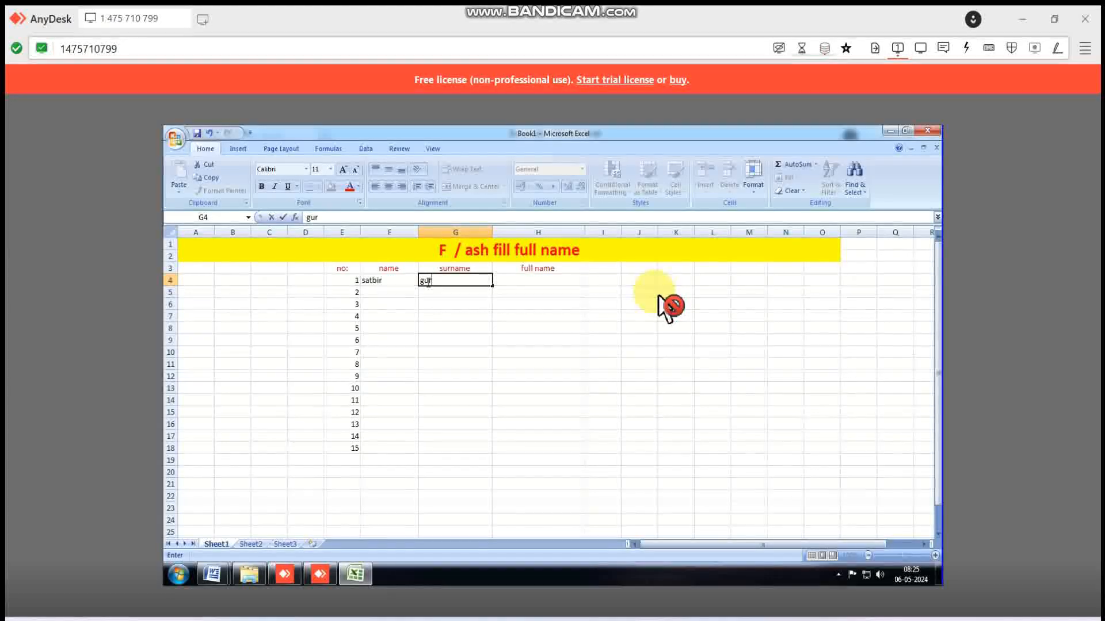
type("jar")
key("Return")
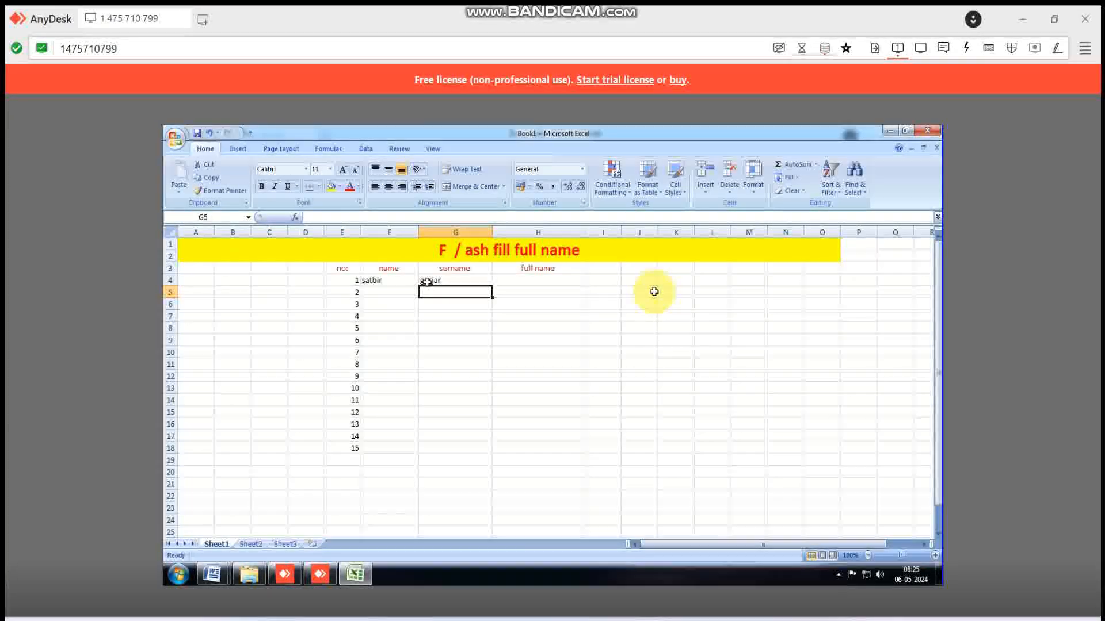
Enter azad, ashok and hemraj as first names 2 to 4
key("Left")
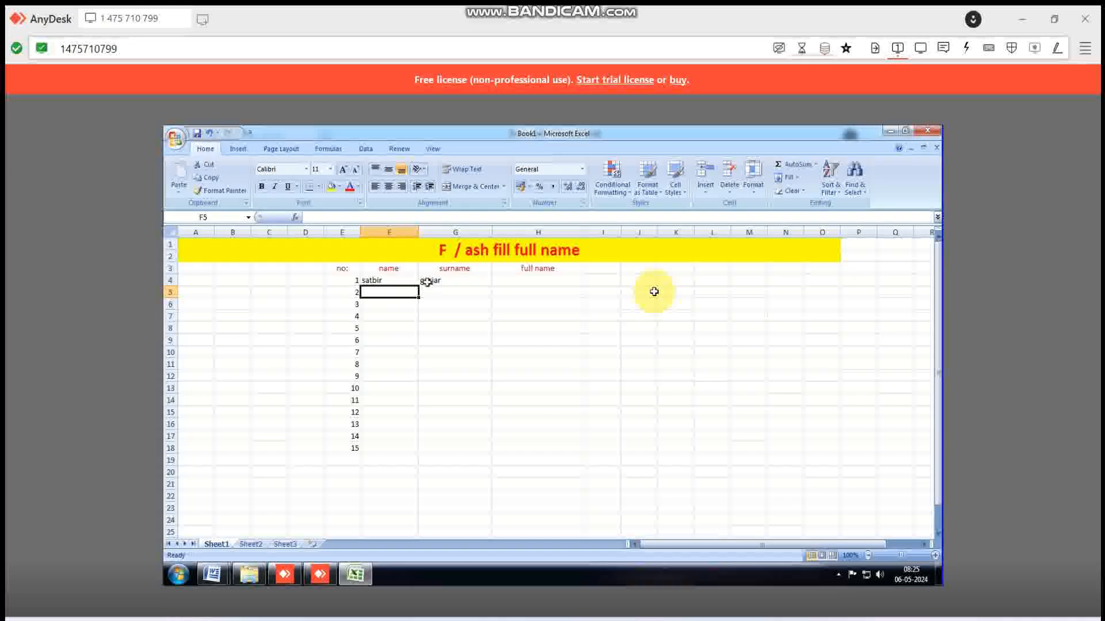
type("ax")
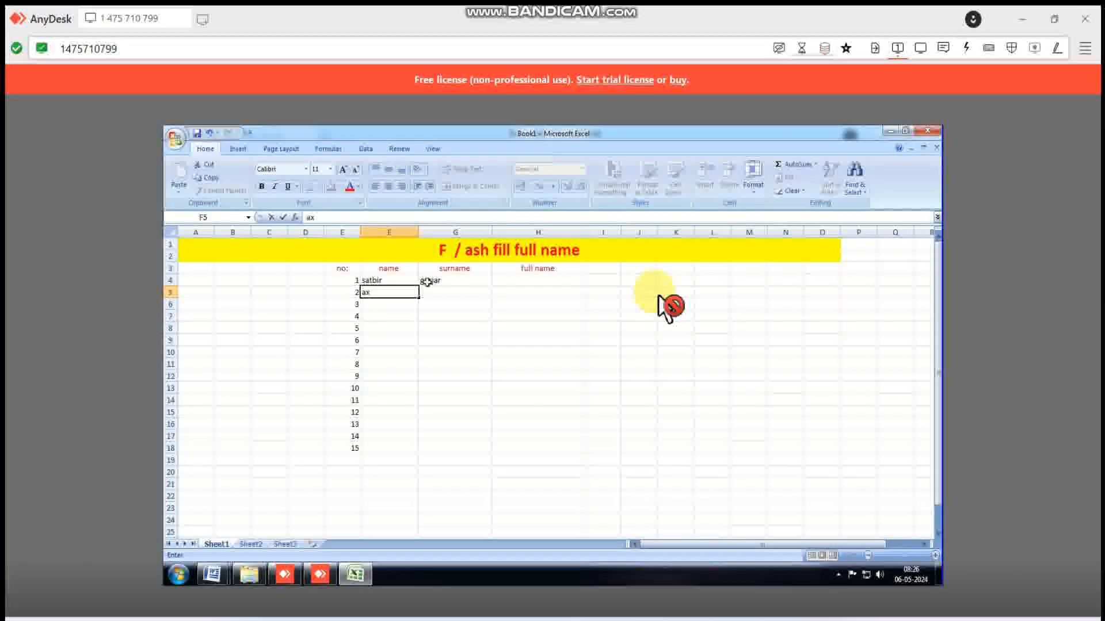
key("BackSpace")
type("z")
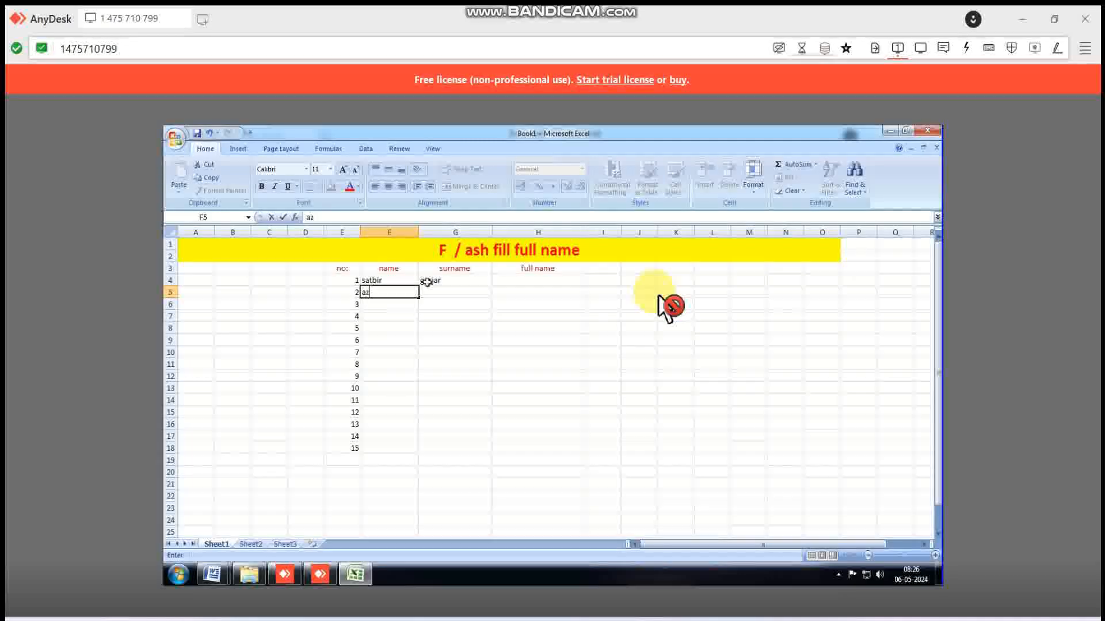
type("ad")
key("Return")
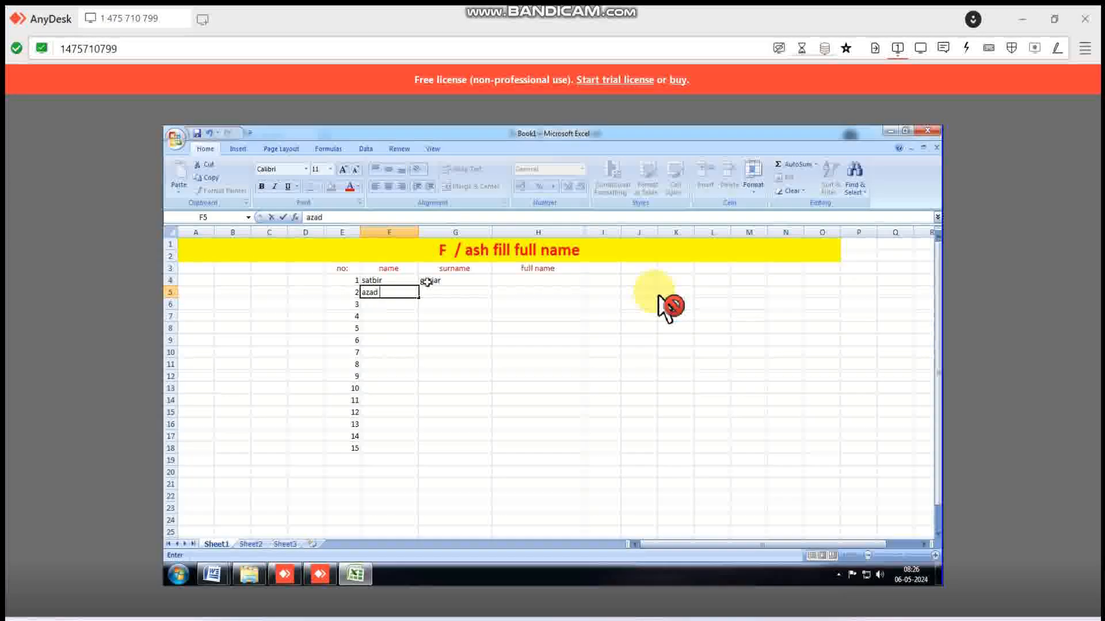
type("ashok")
key("Return")
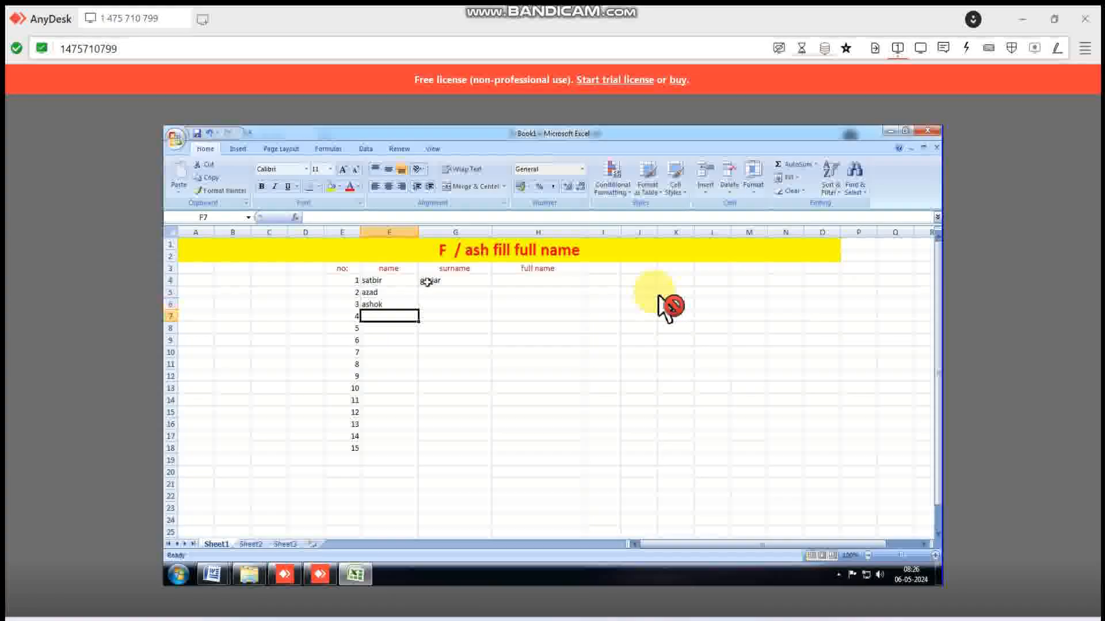
type("h")
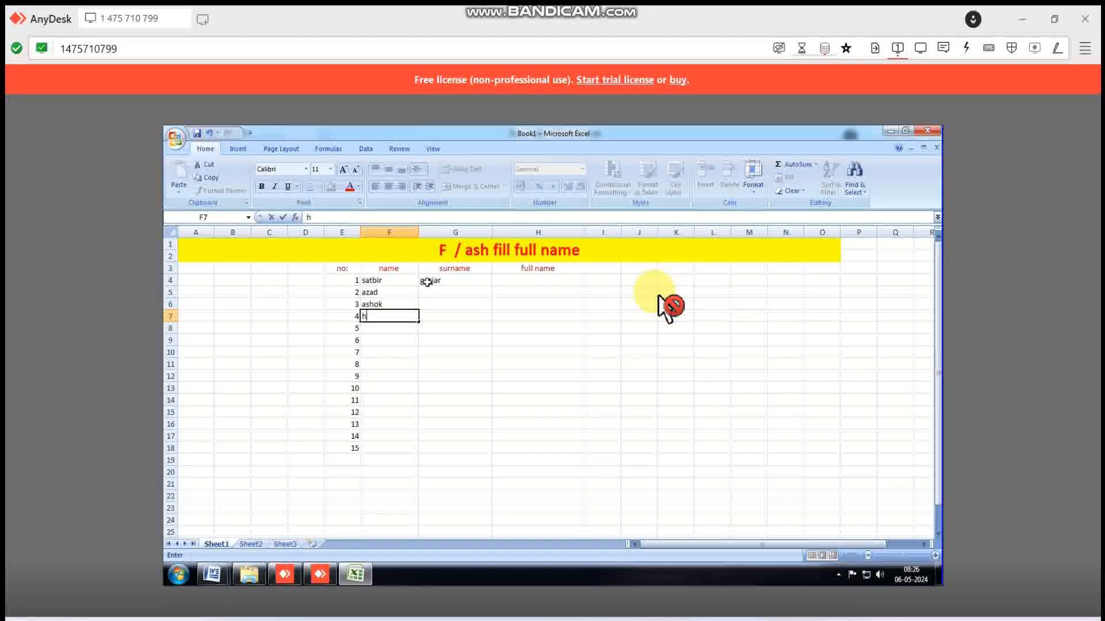
type("emraj")
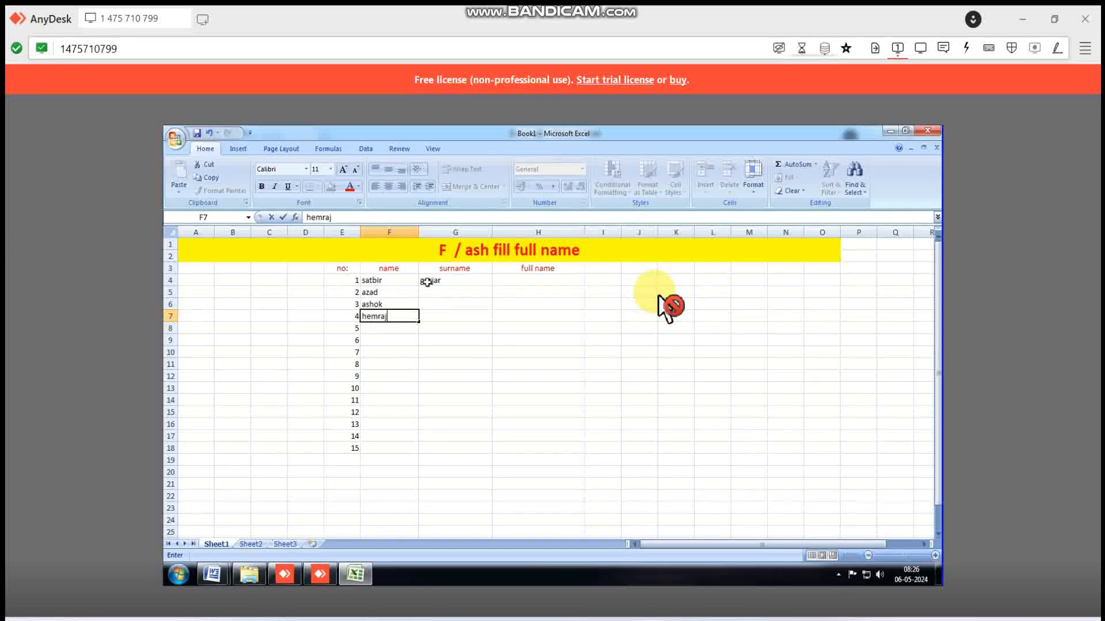
key("Return")
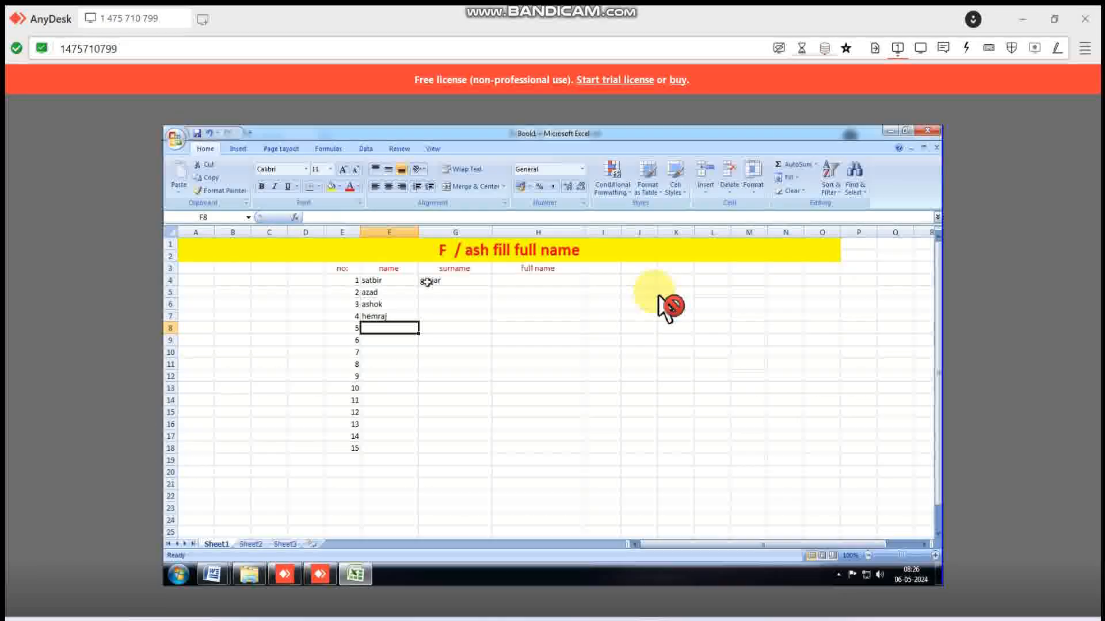
Add mohit and nitish, then fix the next name to read riya
key("Up")
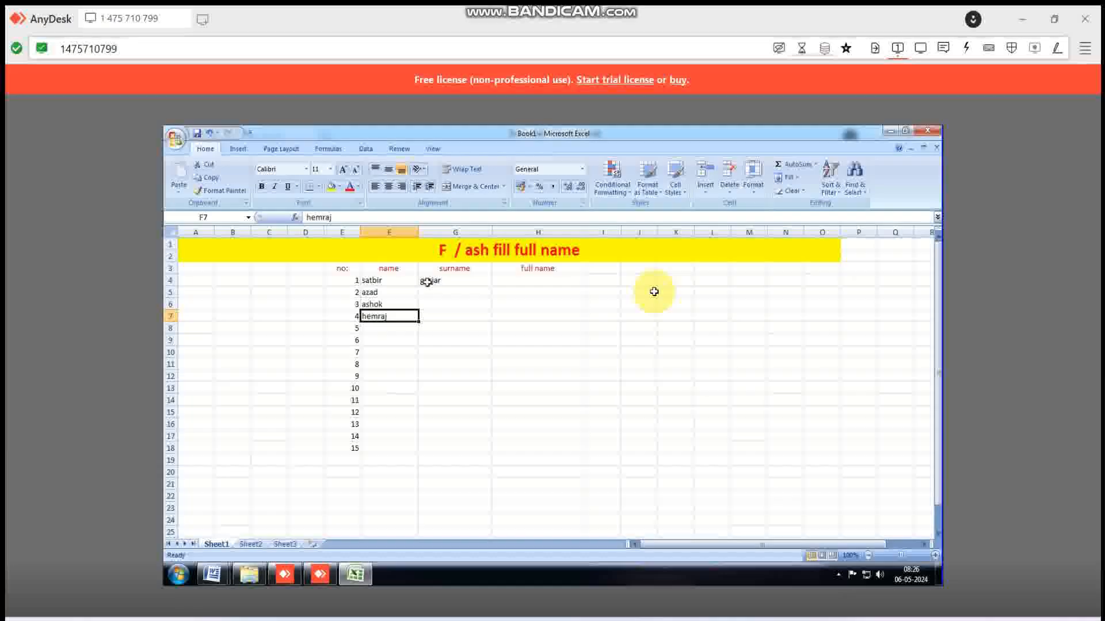
key("Down")
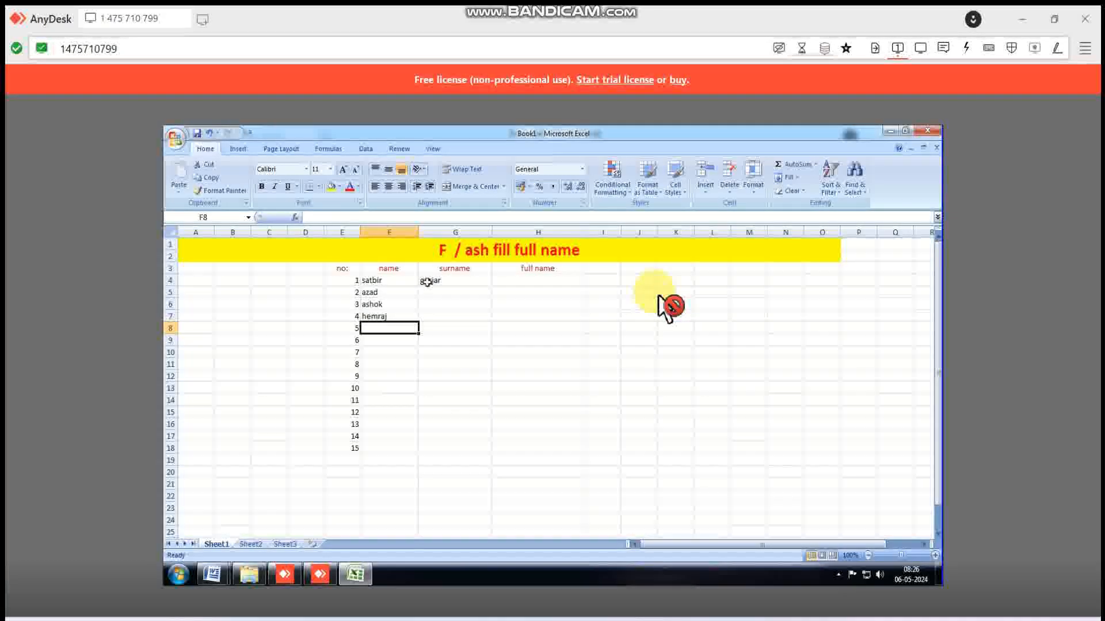
type("mo")
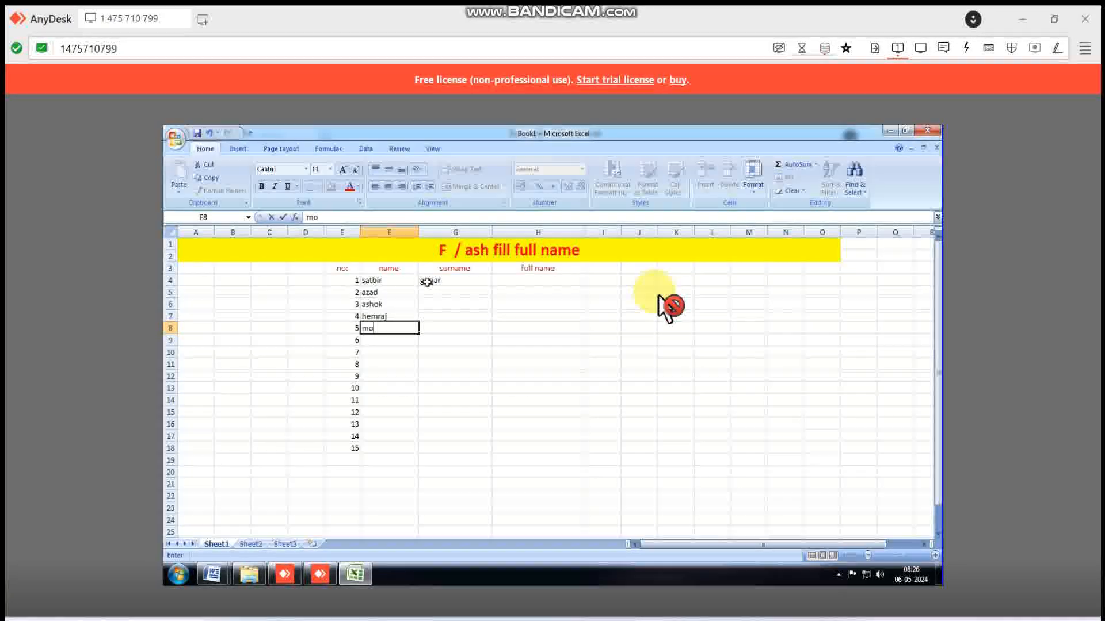
type("hit")
key("Return")
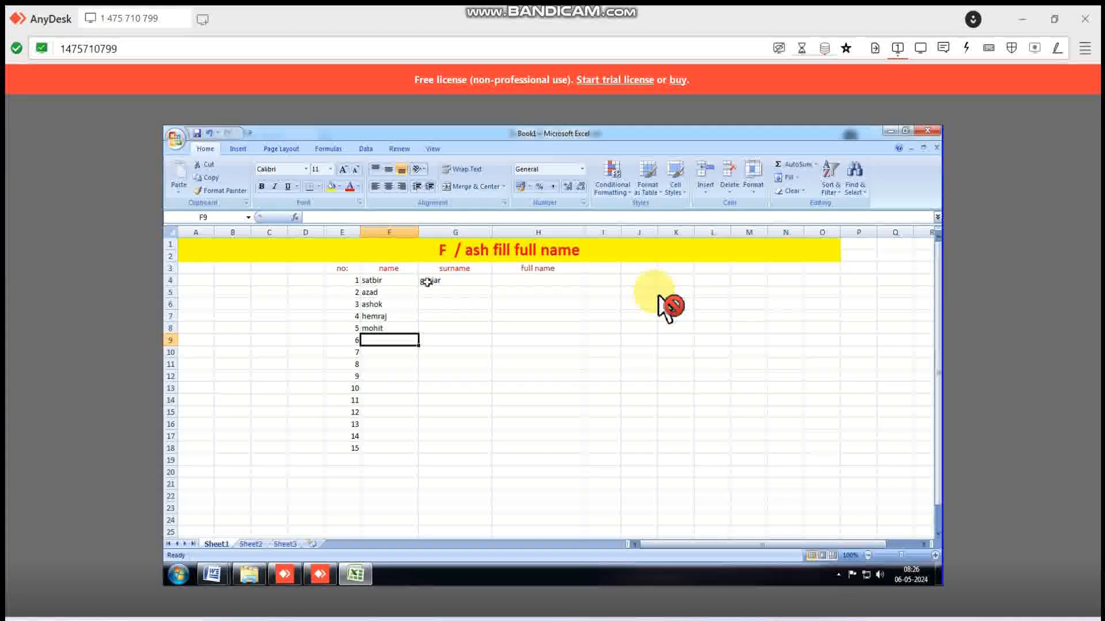
type("nitish")
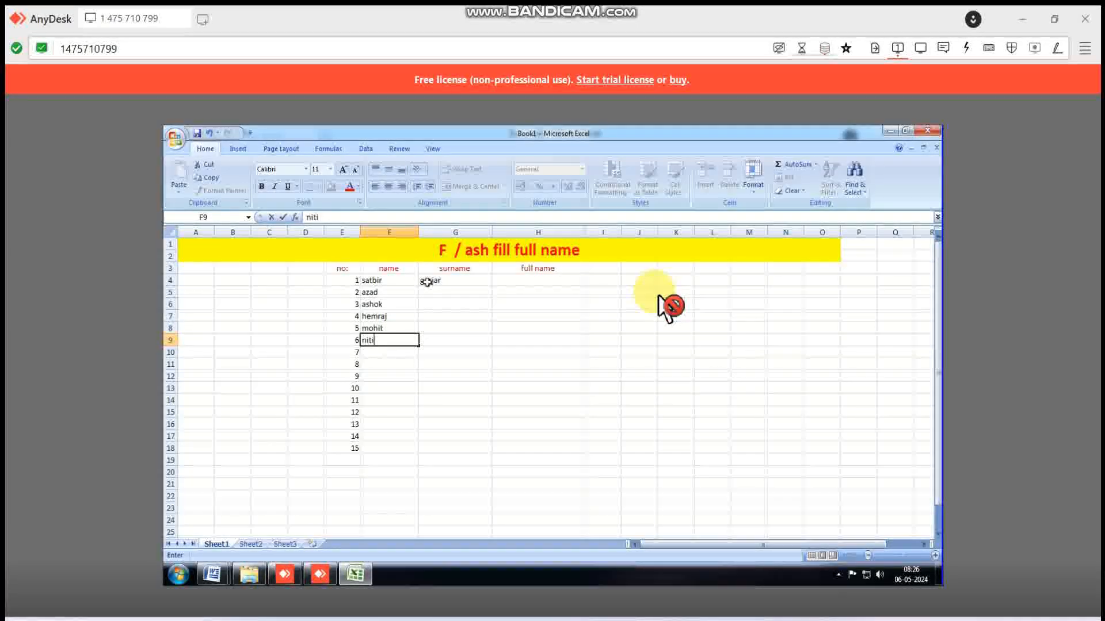
key("Return")
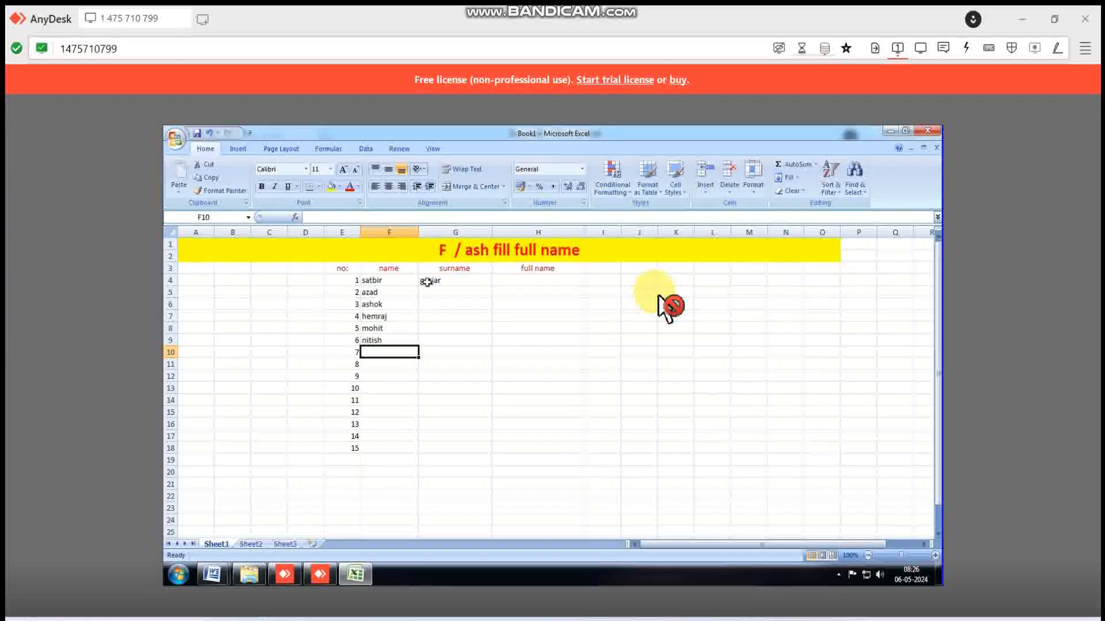
type("riy")
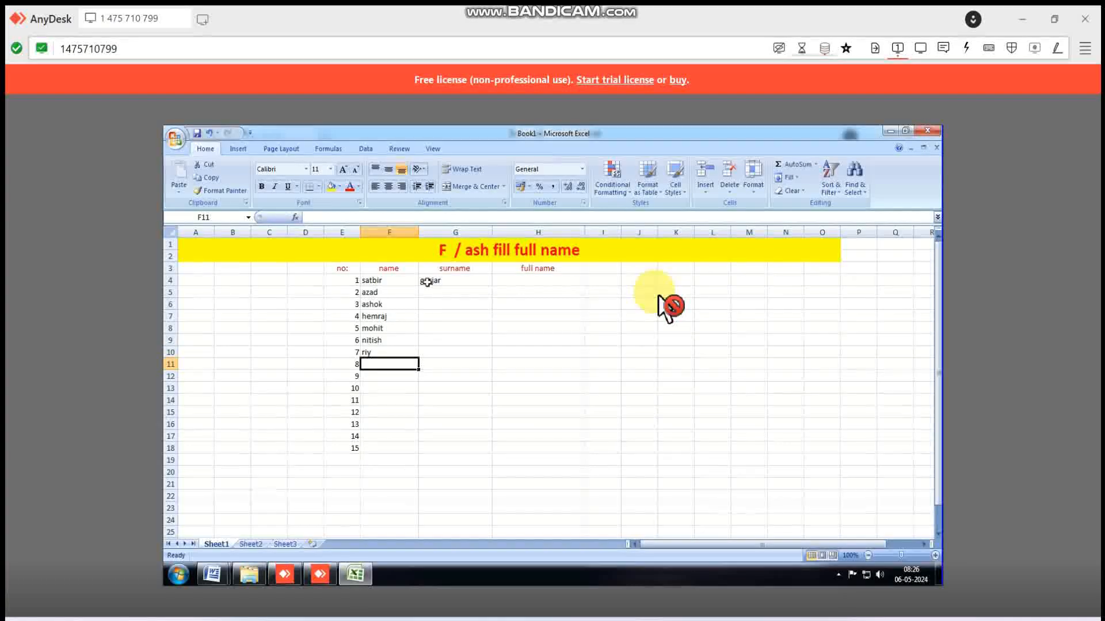
key("Up")
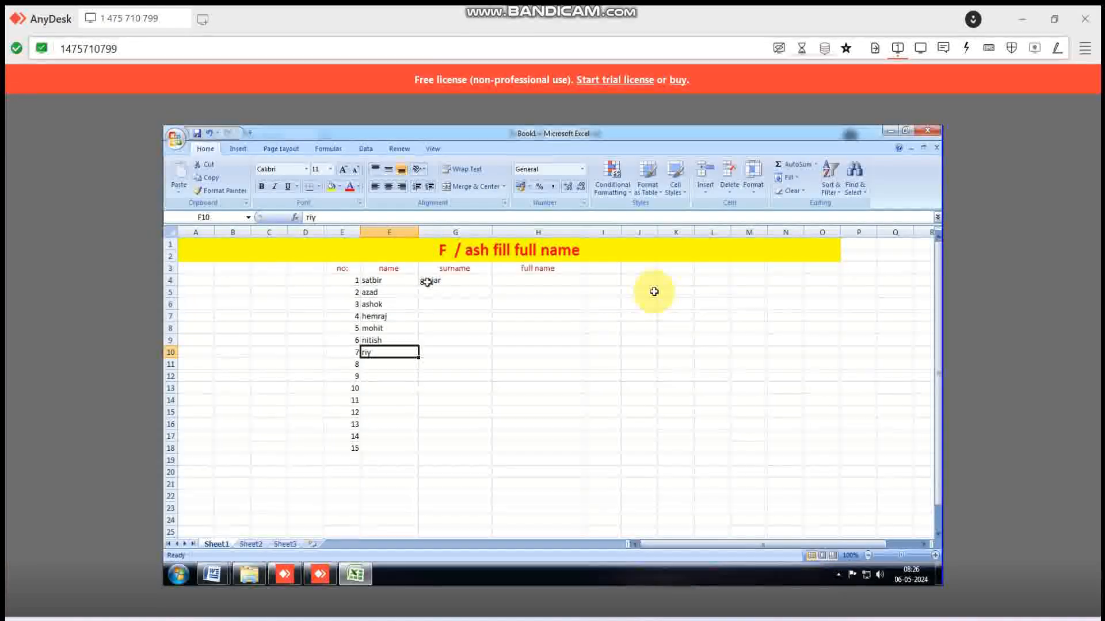
key("BackSpace")
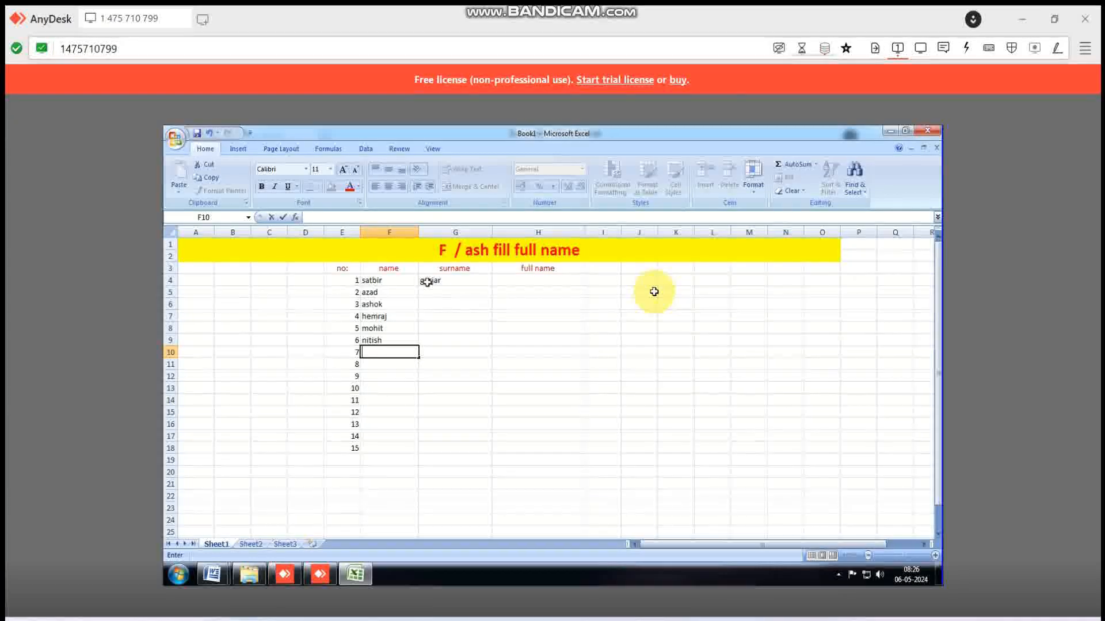
type("nitish")
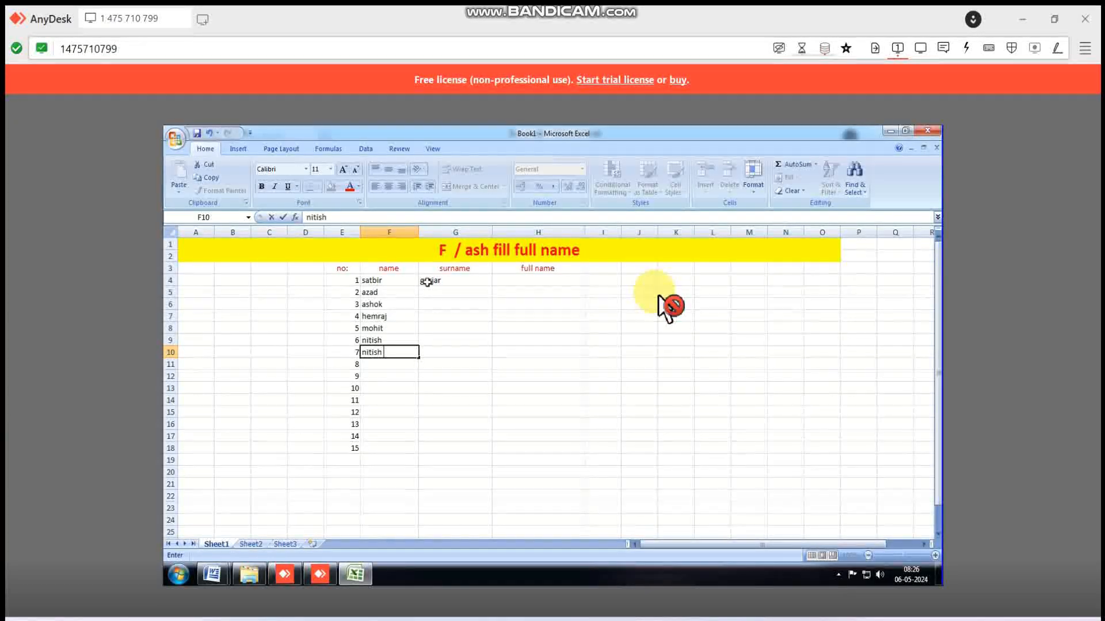
type("rt")
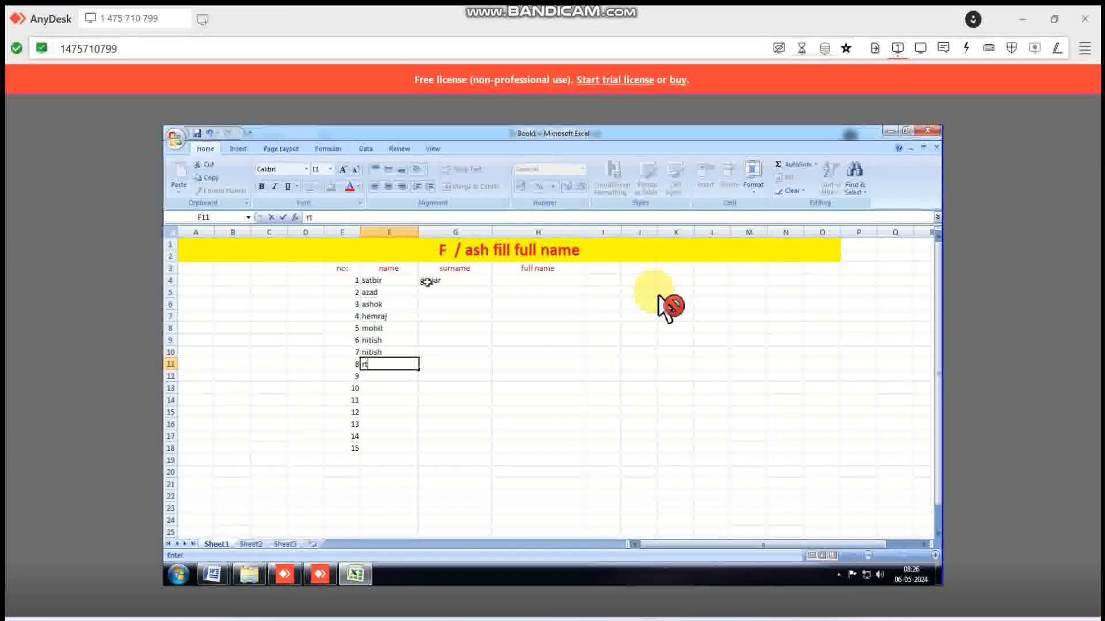
key("BackSpace")
type("i")
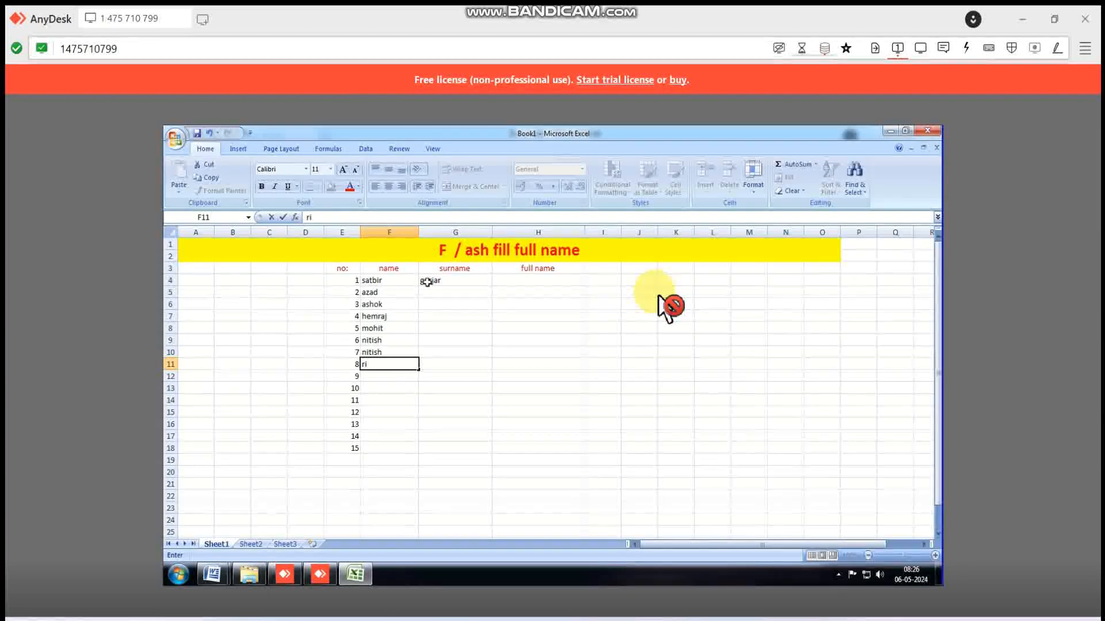
type("ya")
key("Return")
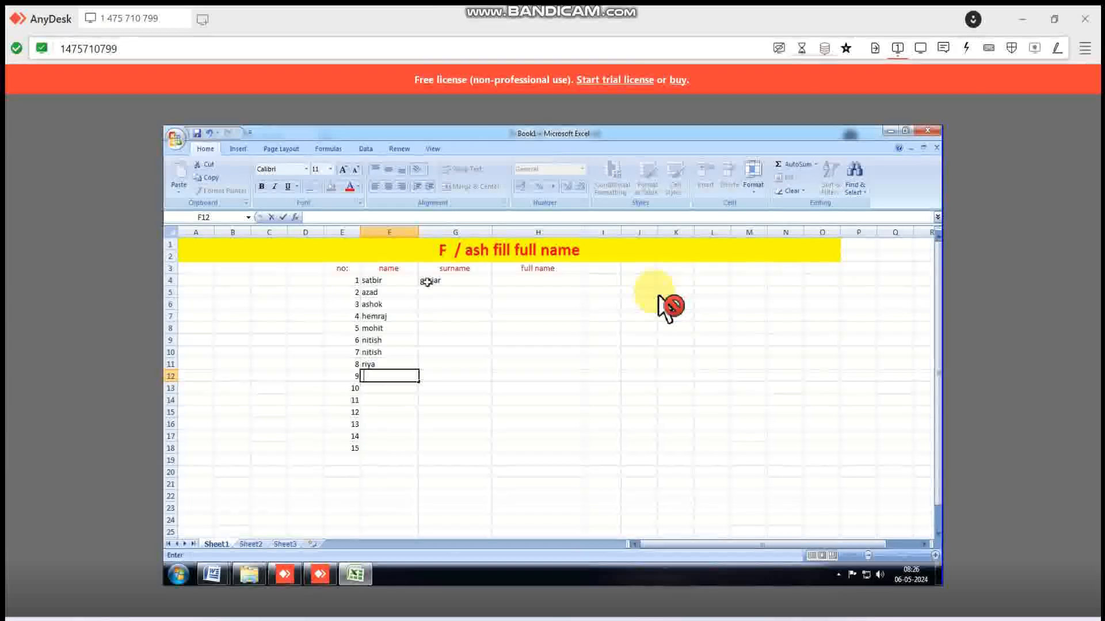
Add prey, ram, sita, buttu and nila, and start typing samrta
type("prey")
key("Return")
type("r")
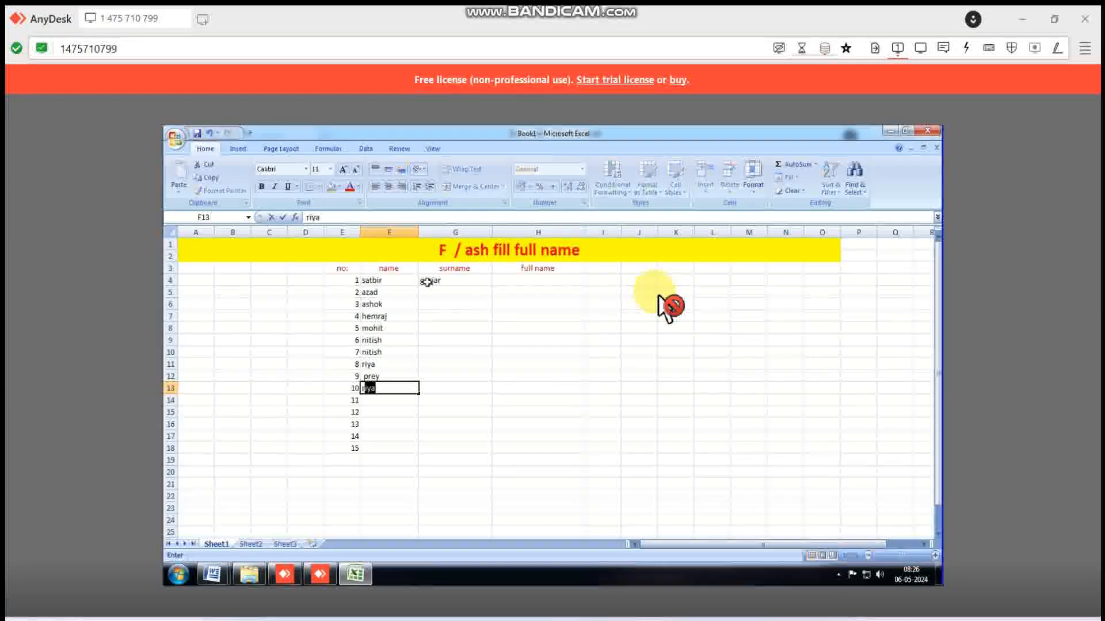
type("am")
key("Return")
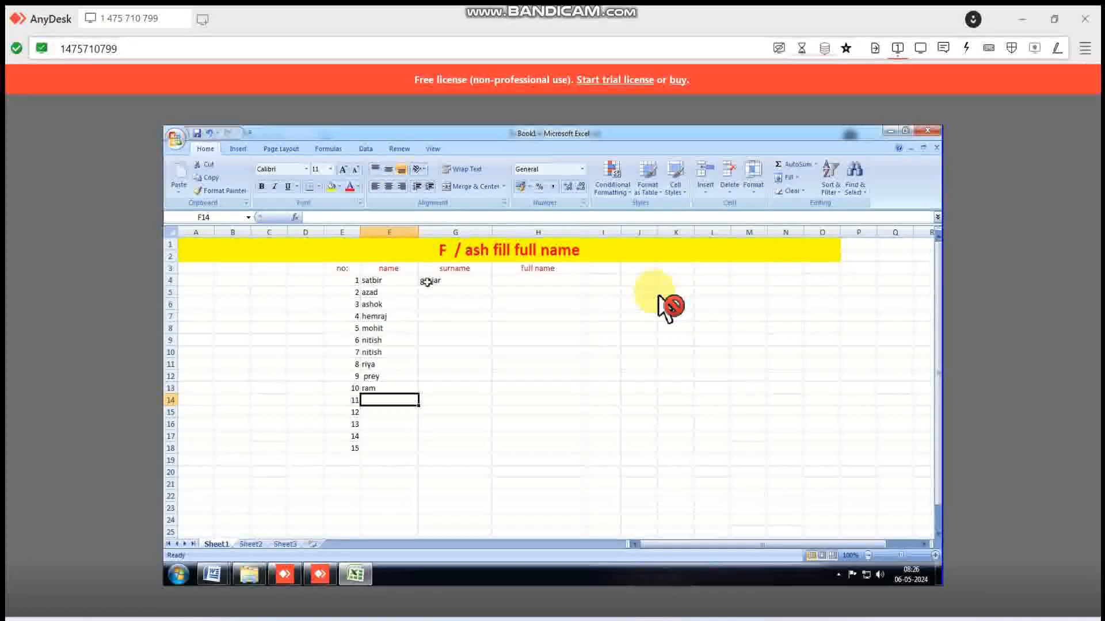
type("si")
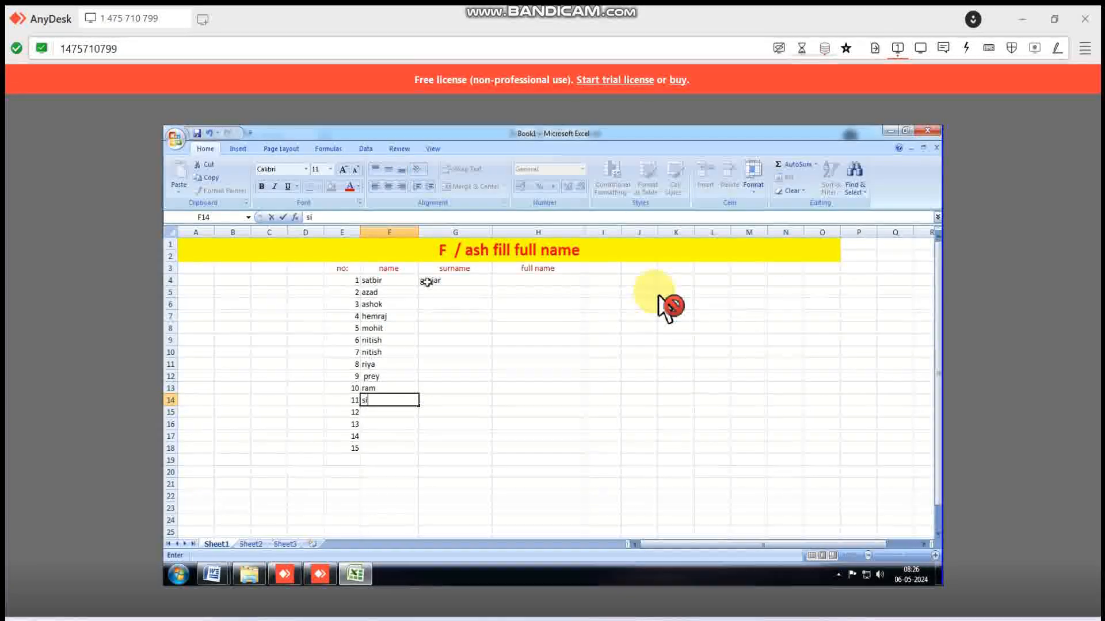
type("ta")
key("Return")
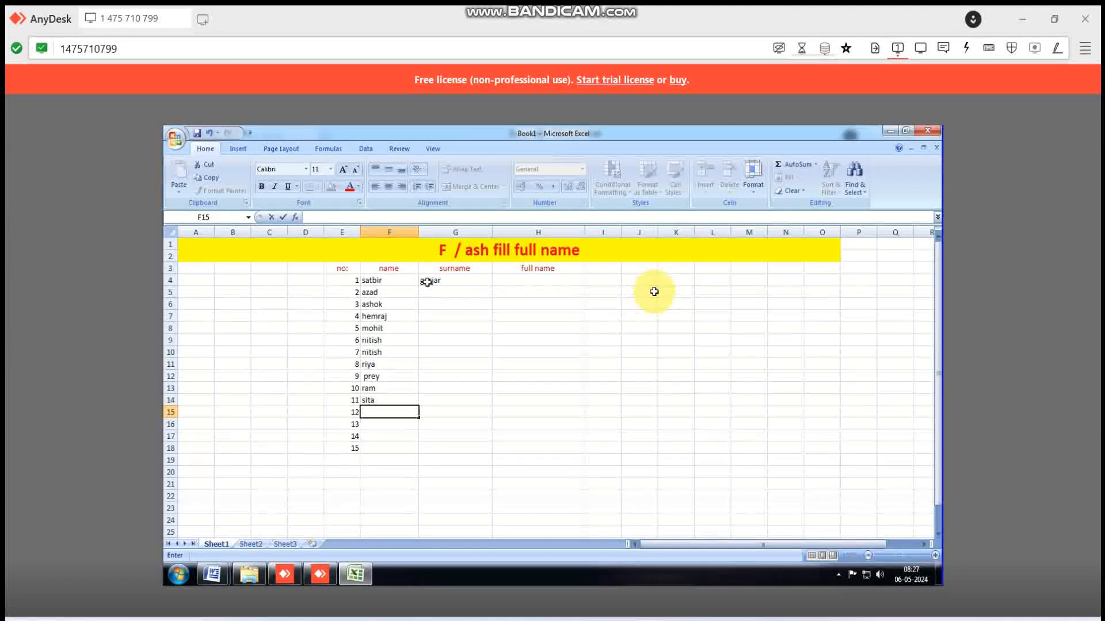
type("buttu")
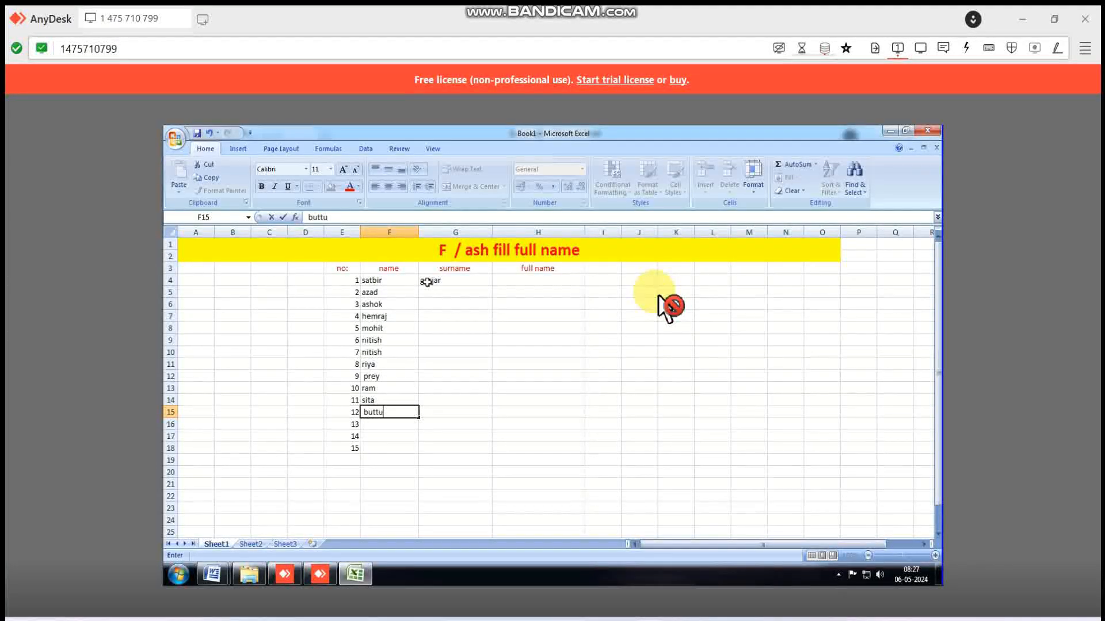
key("Return")
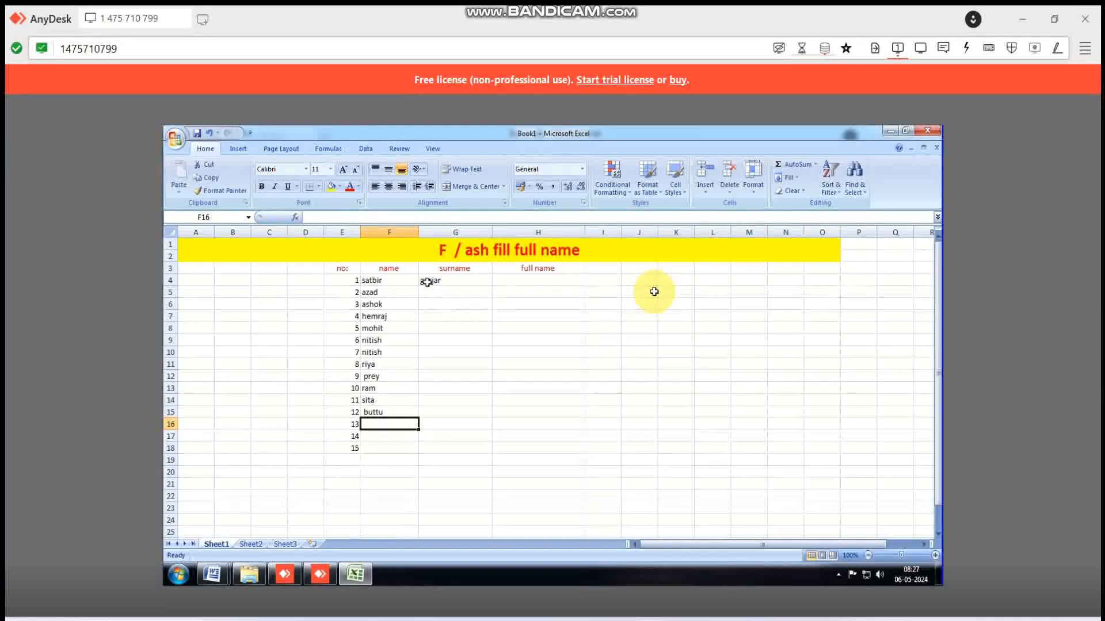
type("nila")
key("Return")
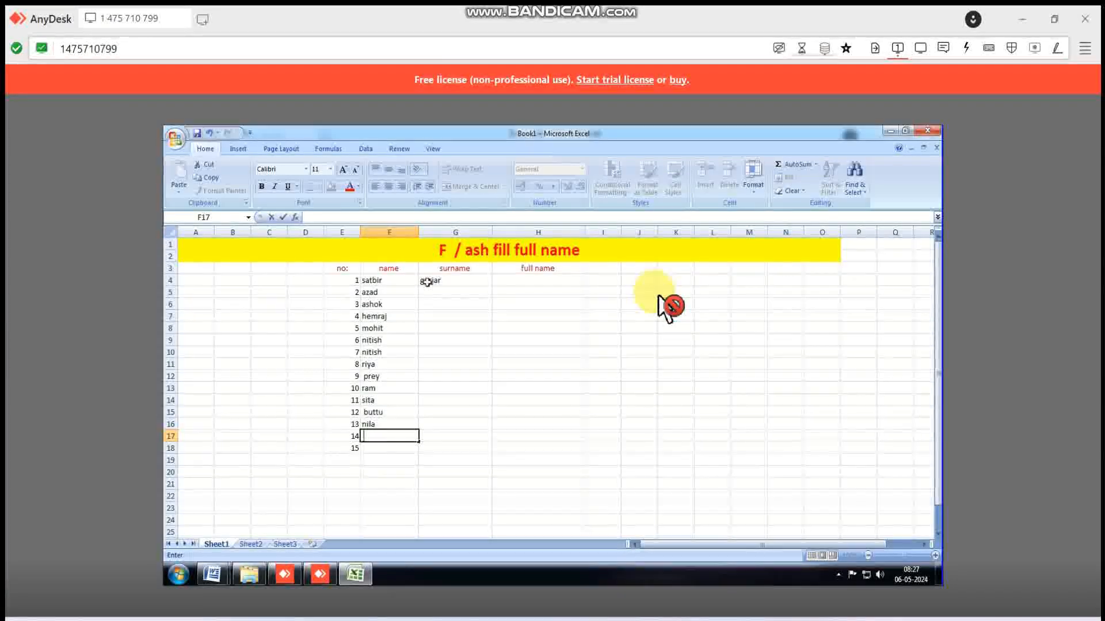
type("samrta")
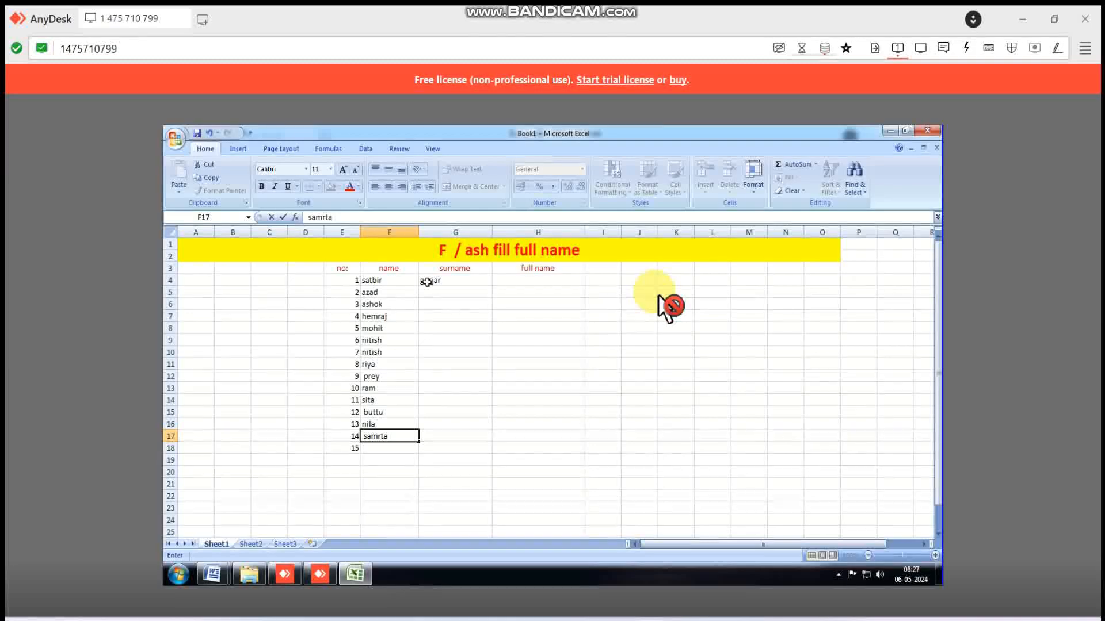
Commit samrta, add gobindo as entry 15, and start an R in F19
key("Return")
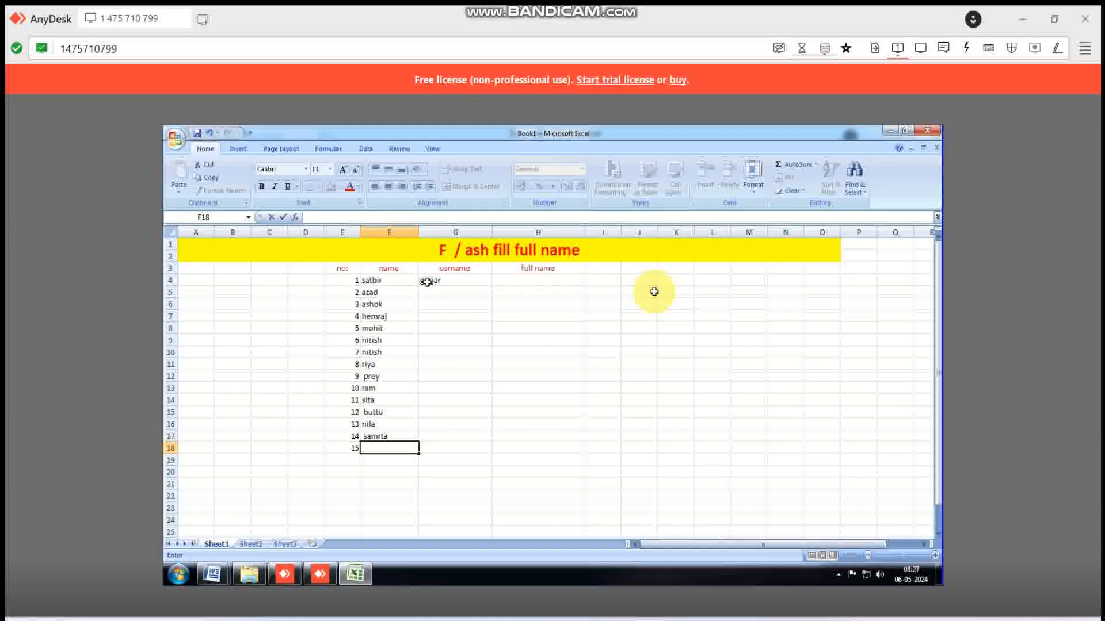
type("go")
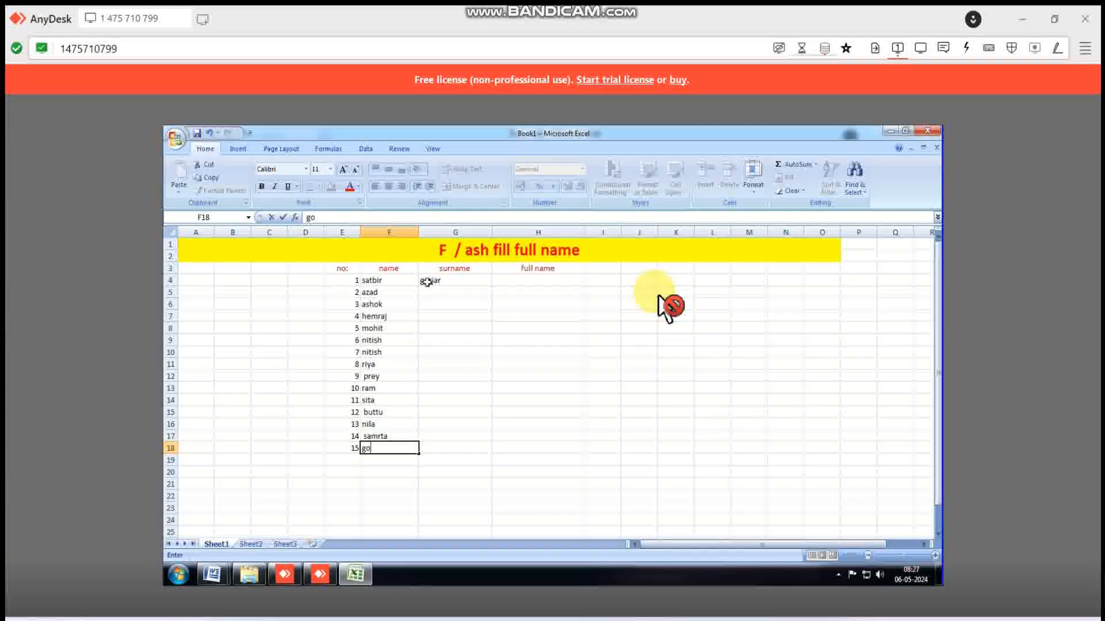
type("bindo")
key("Return")
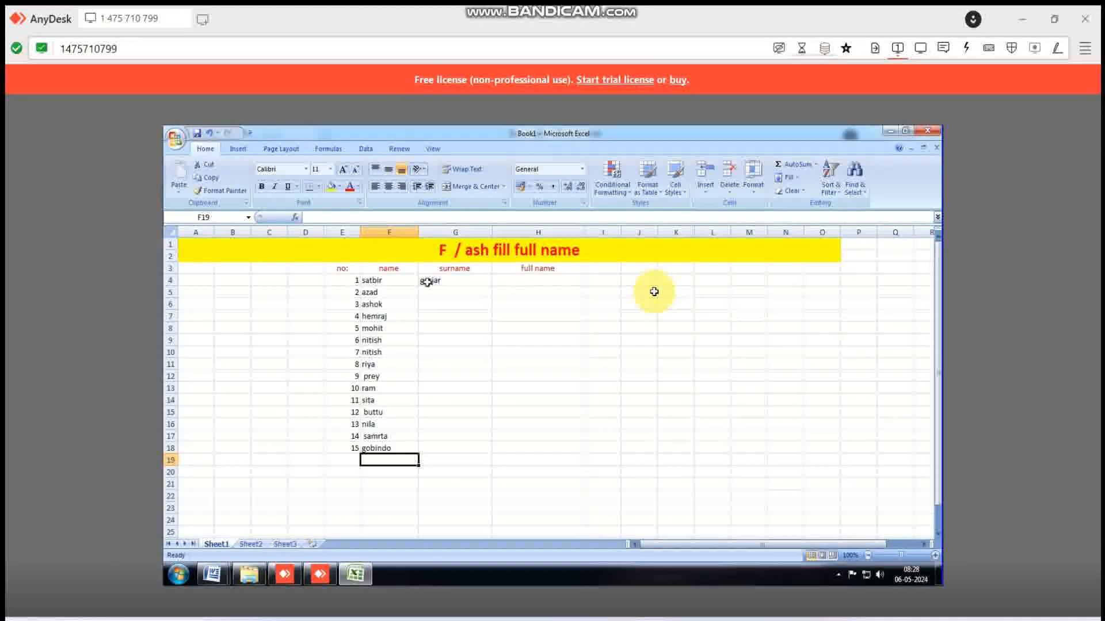
type("R")
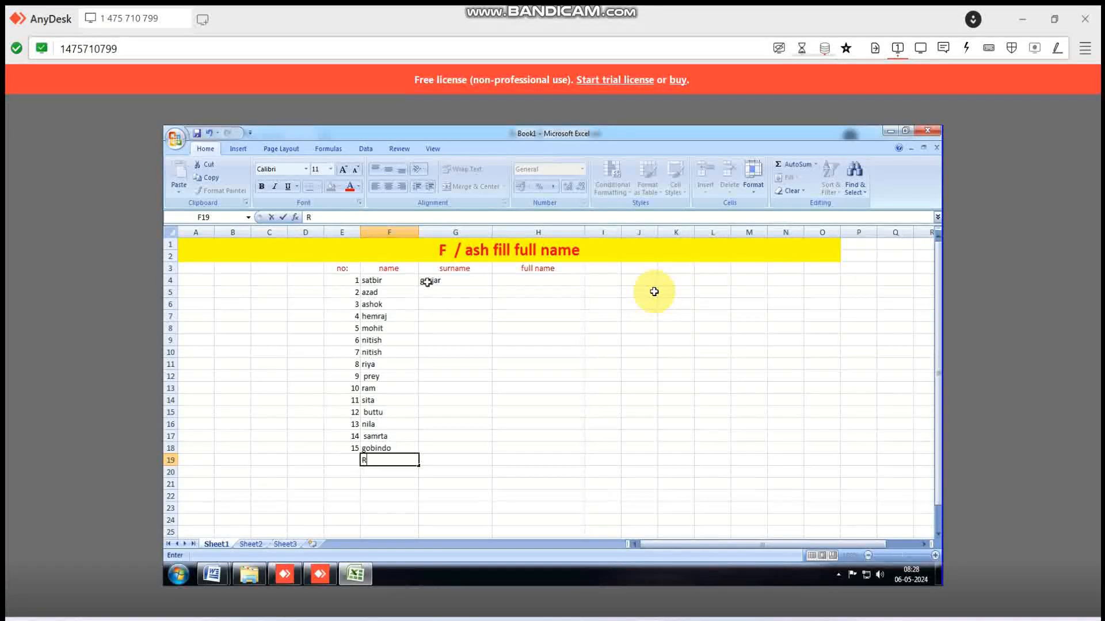
key("shift")
key("shift")
key("shift")
key("shift")
key("shift")
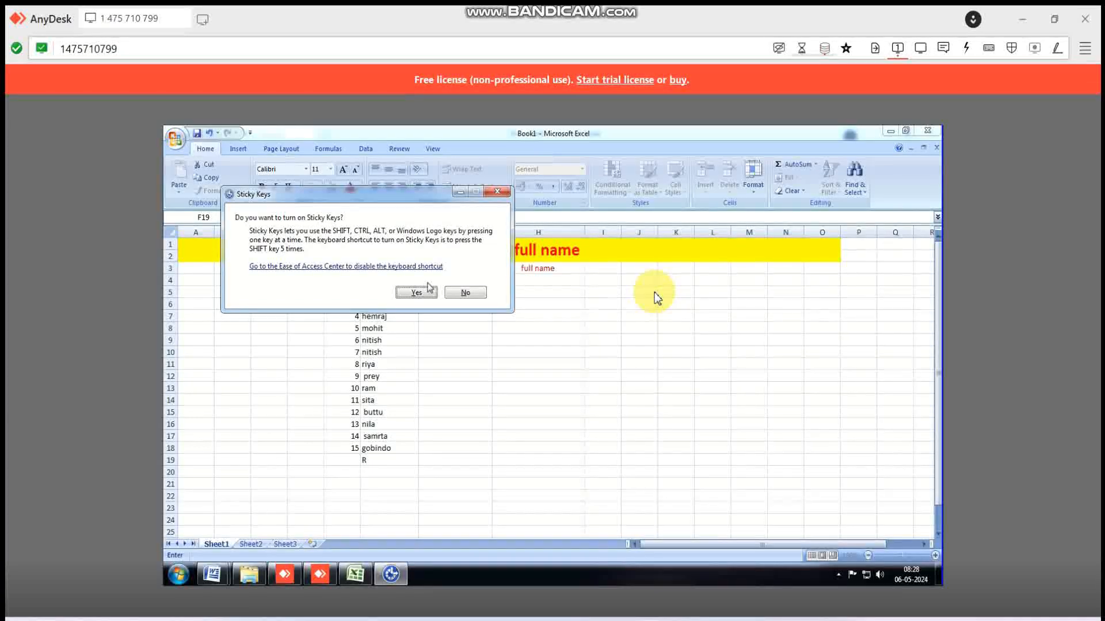
Dismiss the Sticky Keys prompt and continue the F19 entry as RO
left_click(498, 193)
left_click(387, 463)
type("RO")
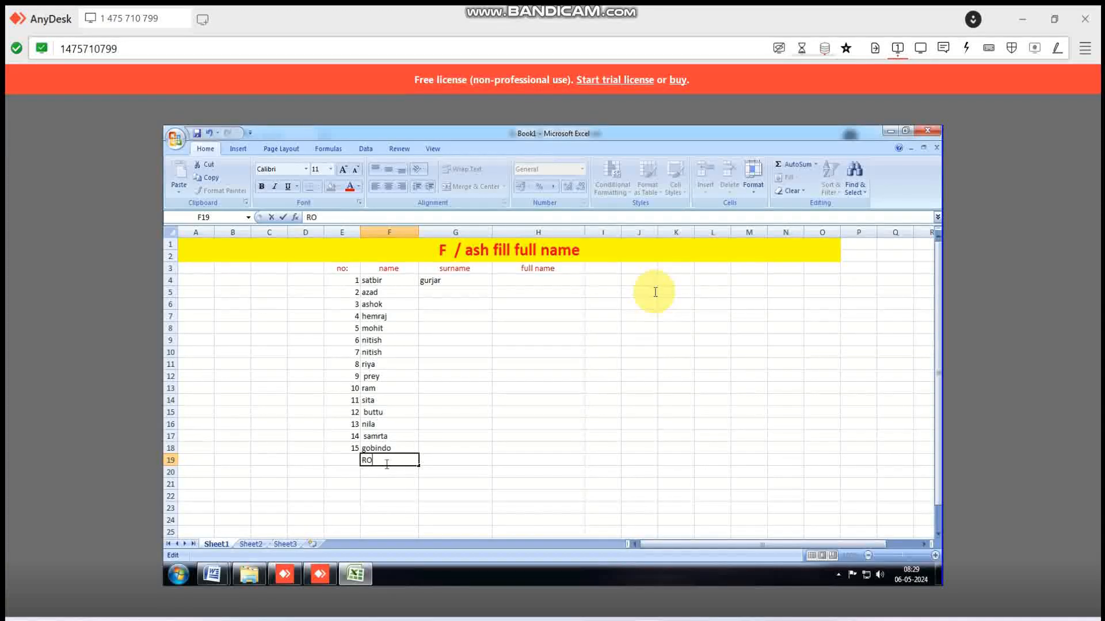
Replace RO with the first name Rajkumr in F19
key("BackSpace")
key("BackSpace")
type("R")
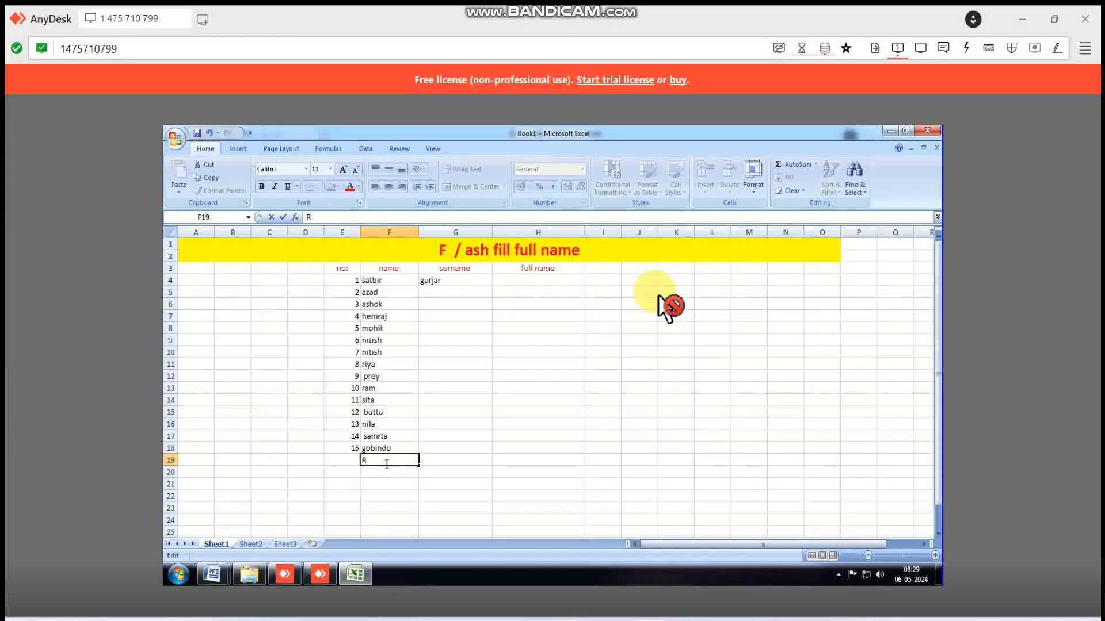
type("ajn=")
key("BackSpace")
key("BackSpace")
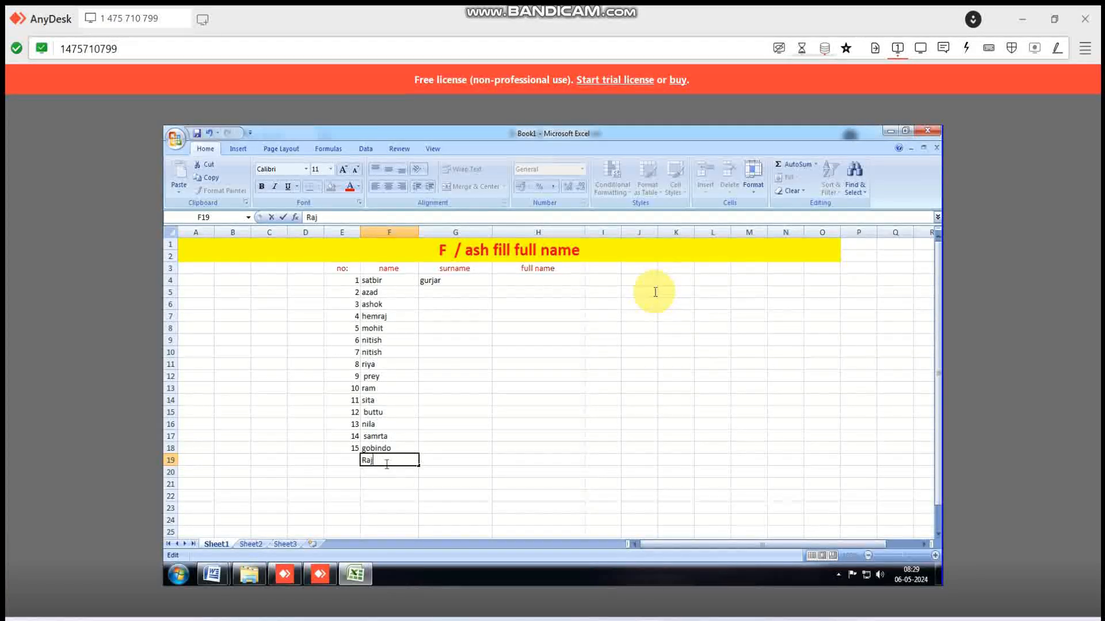
type("kumr")
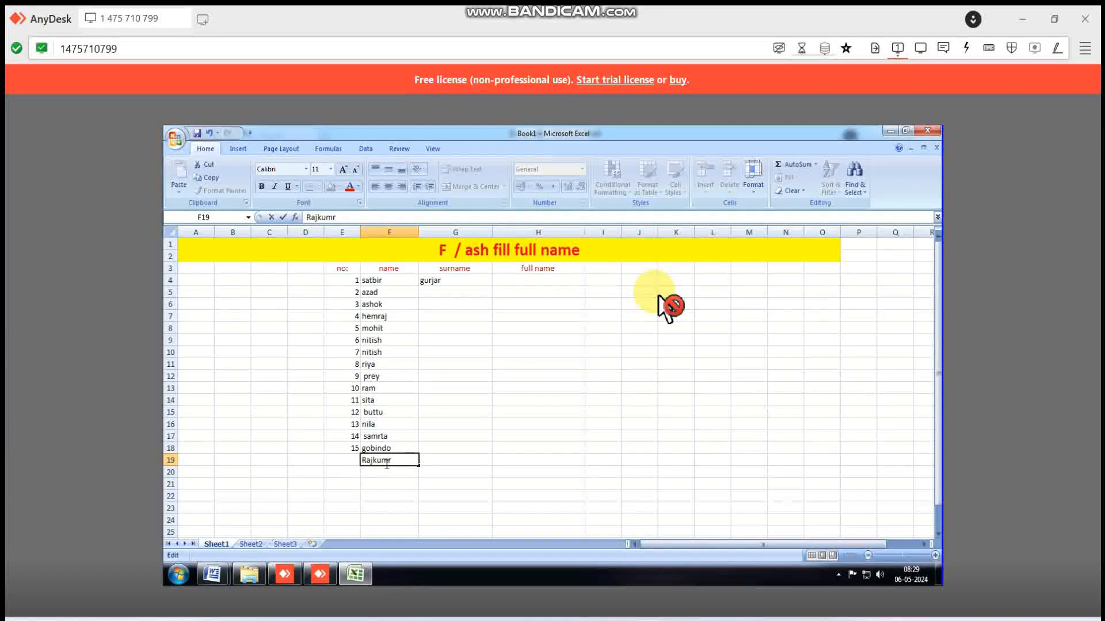
key("Return")
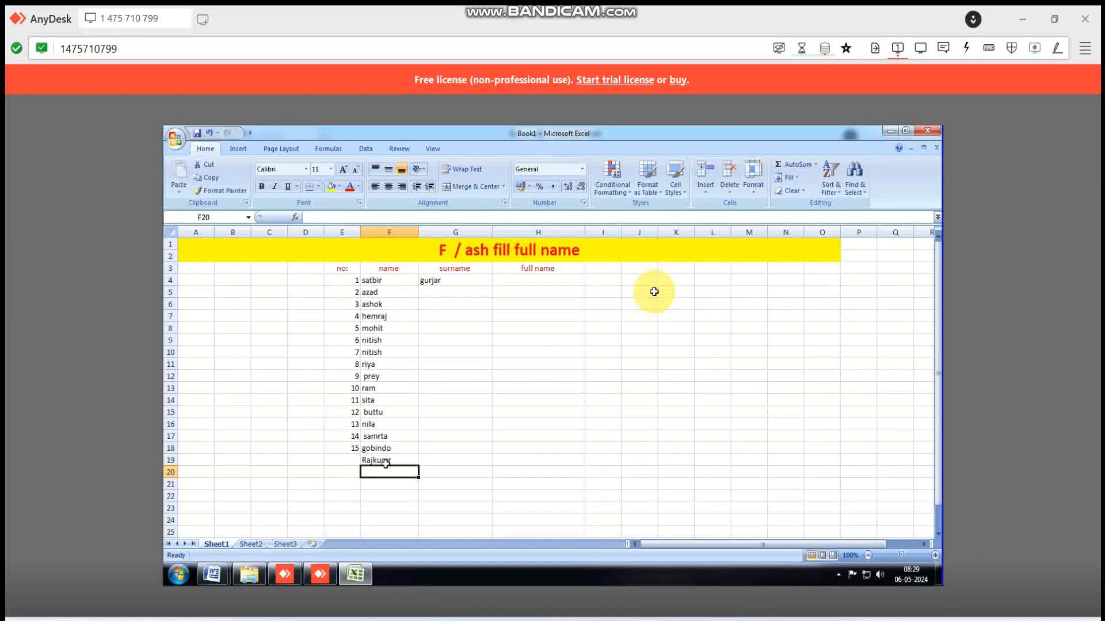
Dismiss the Sticky Keys prompt and type Rahul in F20
key("shift")
key("shift")
key("shift")
key("shift")
key("shift")
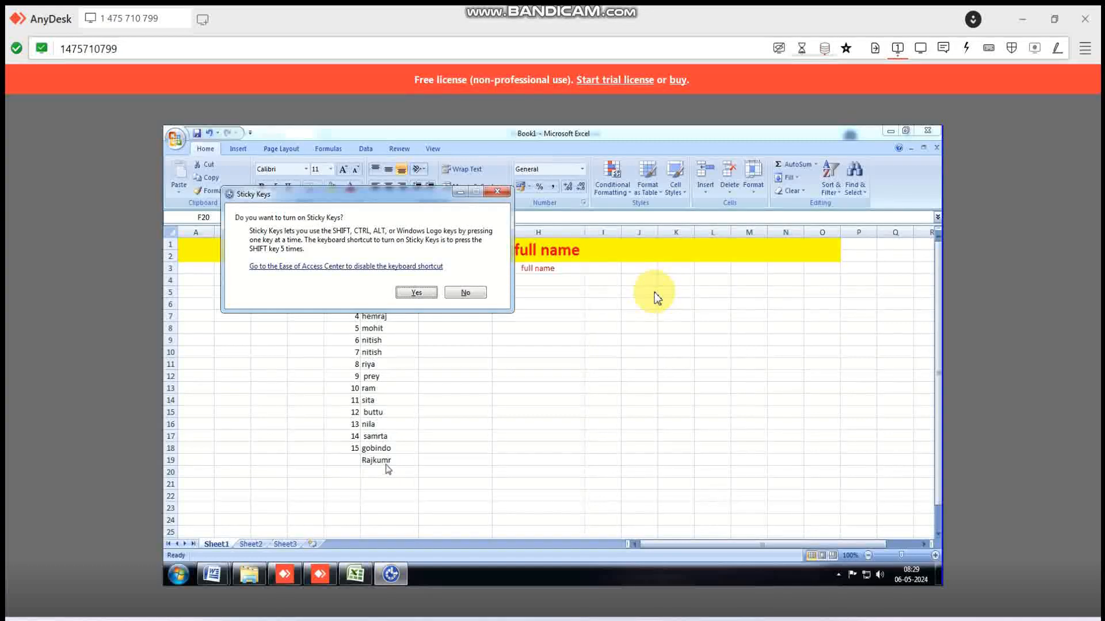
left_click(499, 191)
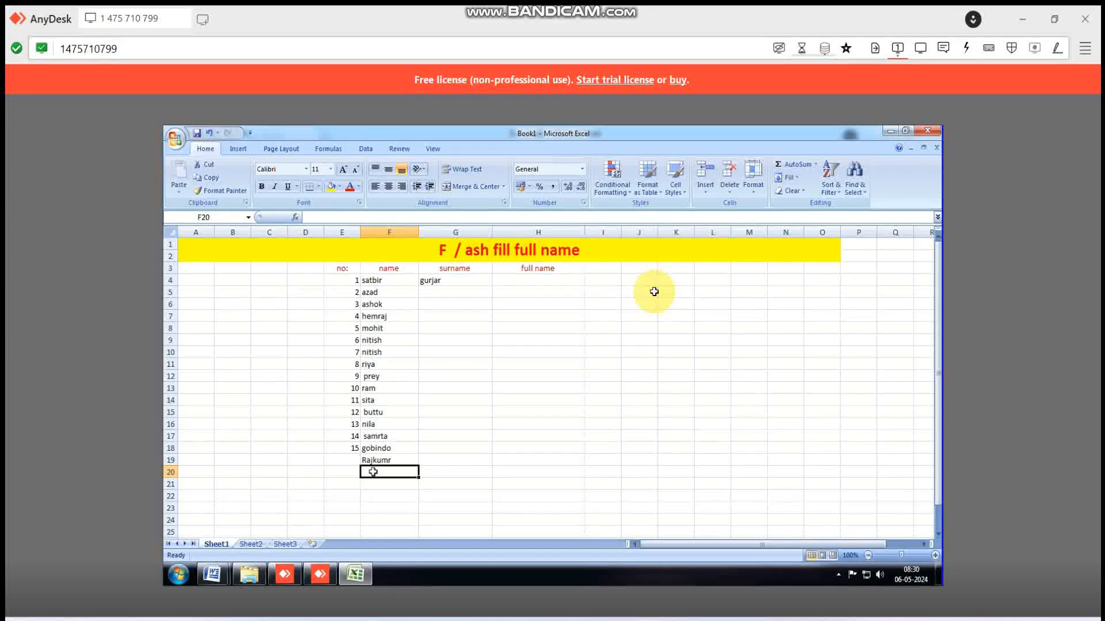
type("R")
key("BackSpace")
type("ah")
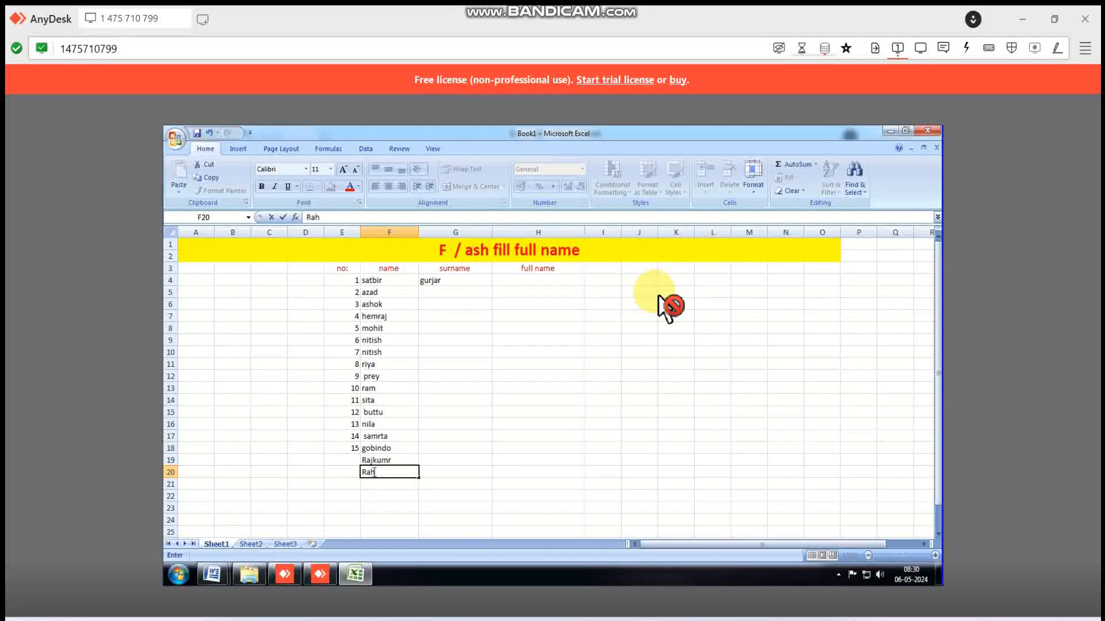
type("ul")
Center the first names in F4:F20, then select azad's surname cell G5
left_click_drag(377, 311, 395, 470)
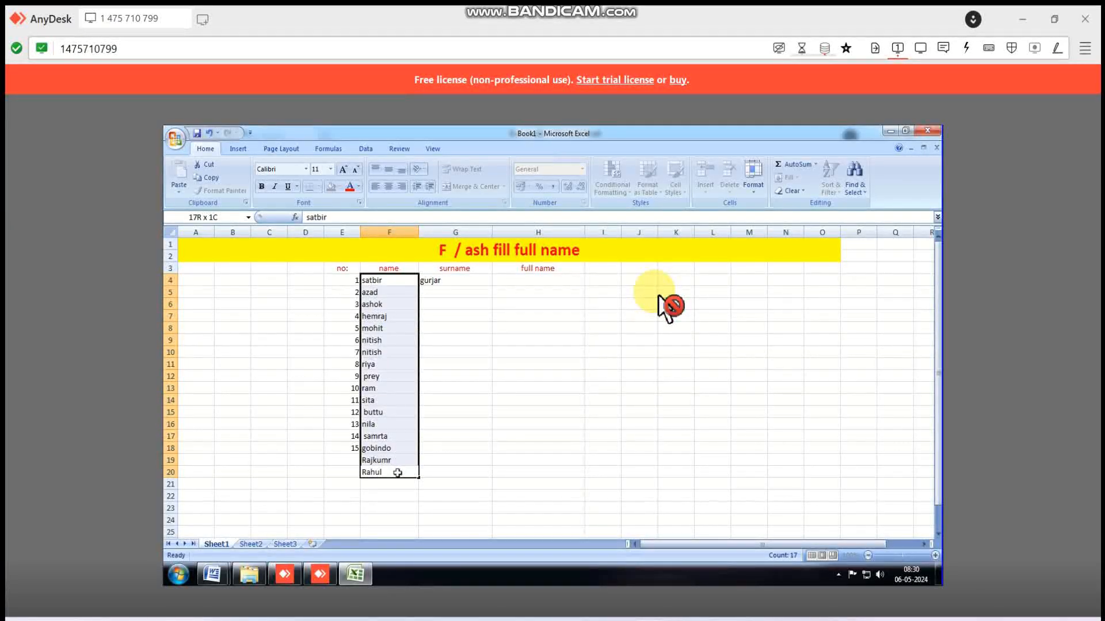
left_click(389, 187)
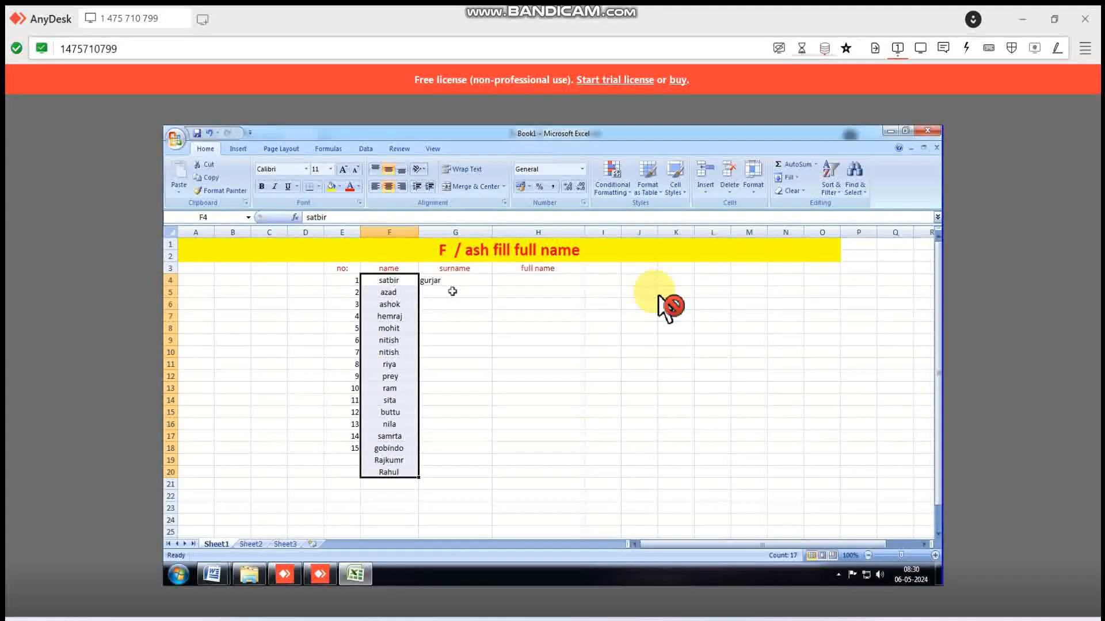
left_click(480, 291)
left_click(523, 279)
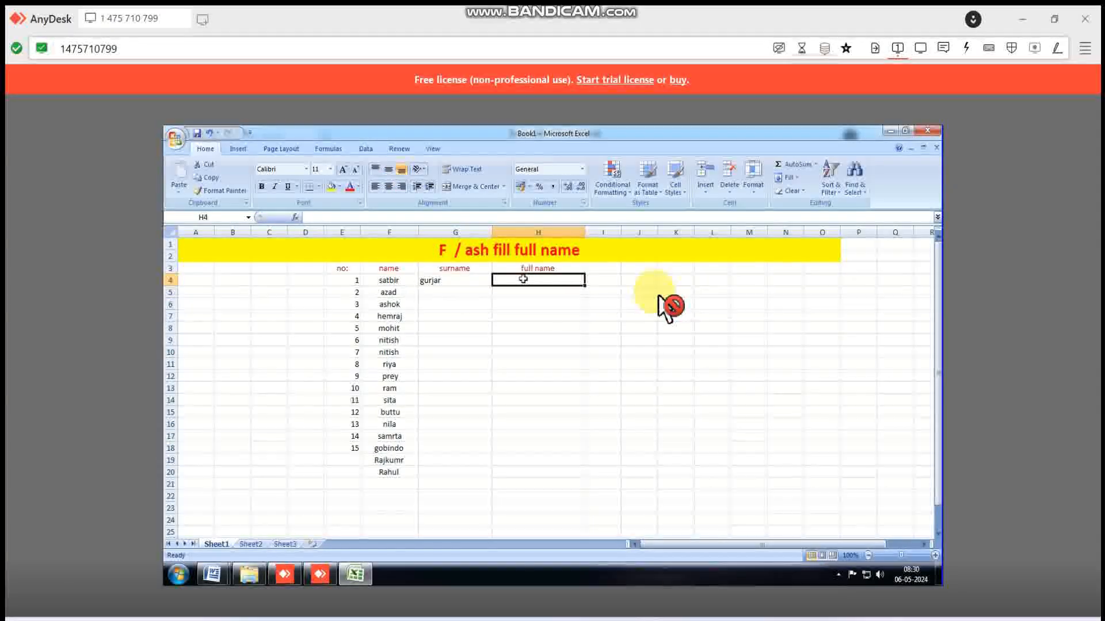
left_click(433, 295)
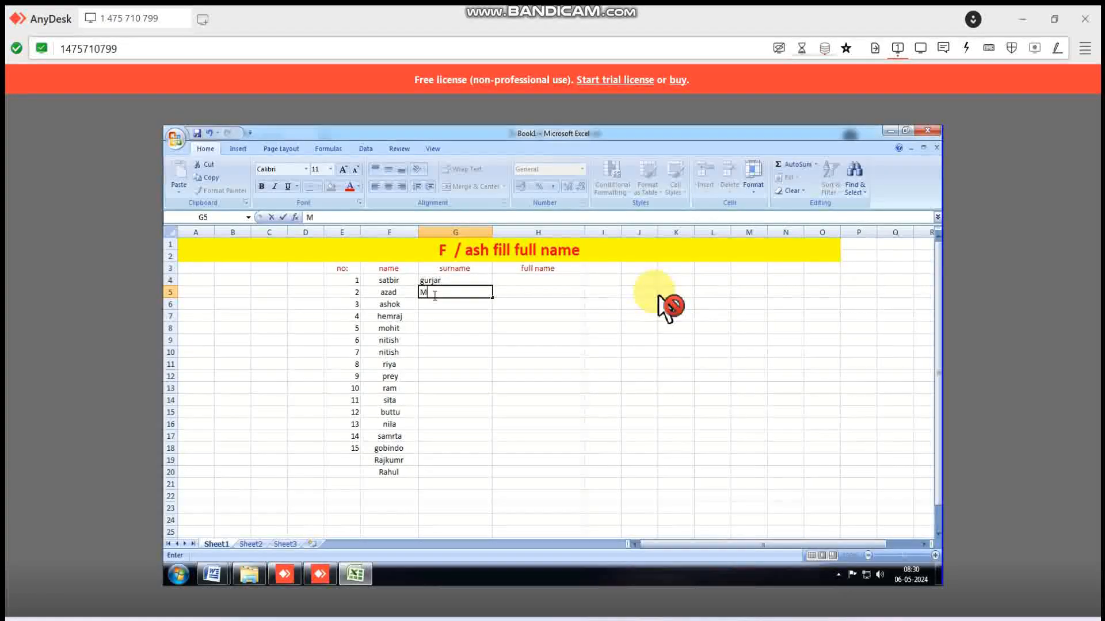
type("shyo")
key("Return")
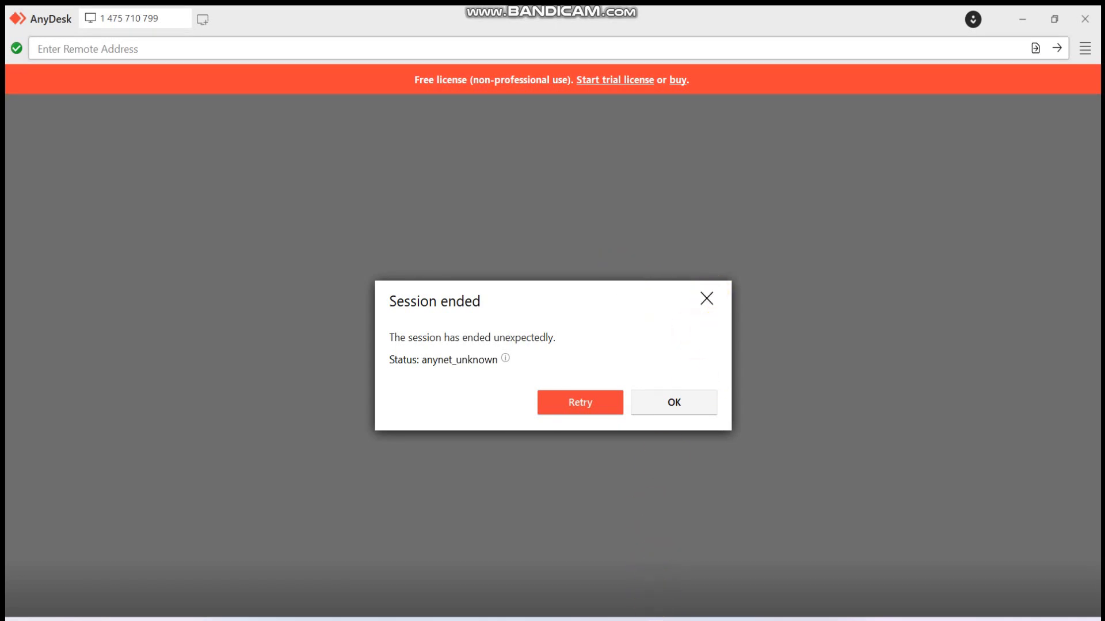
left_click(720, 620)
left_click(719, 620)
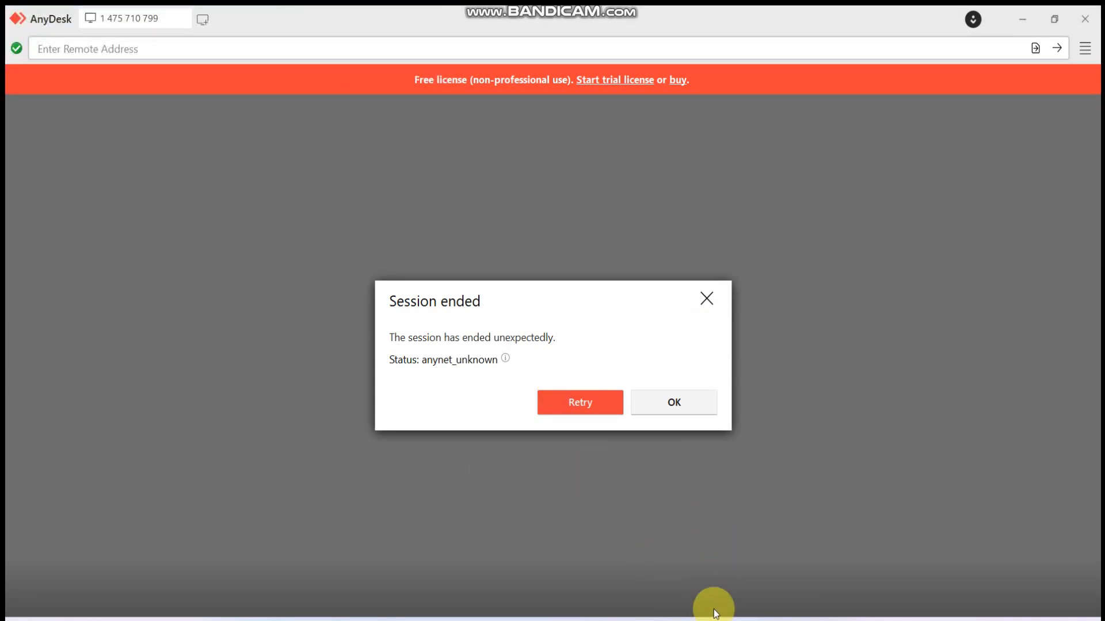